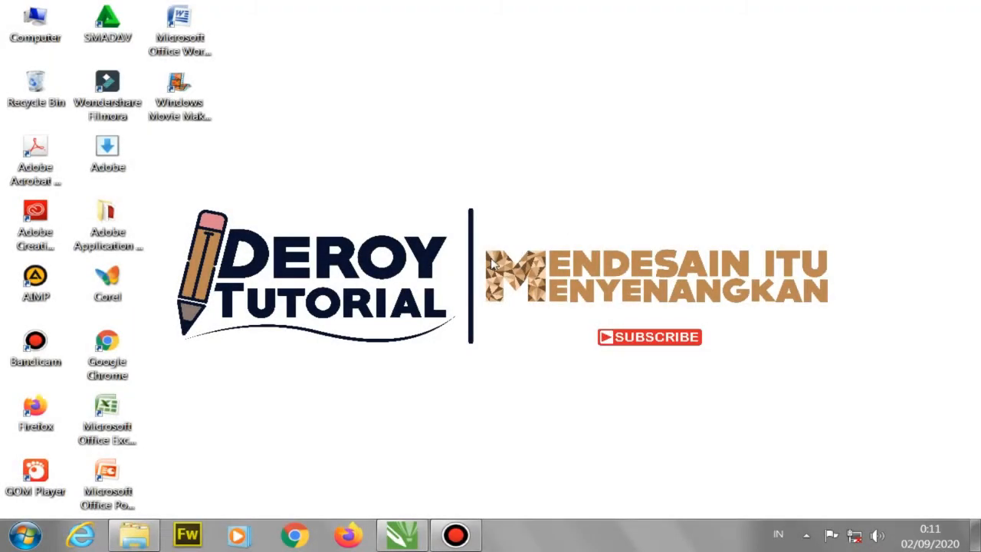
# - Switch to CorelDRAW, start a new document and name it "mengenal corel"
pyautogui.click(411, 541)
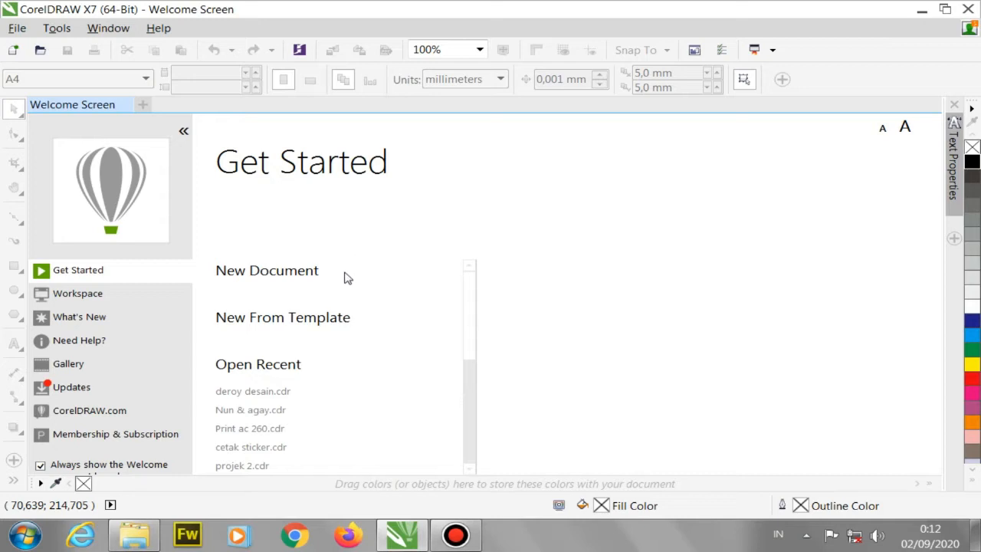
pyautogui.click(295, 274)
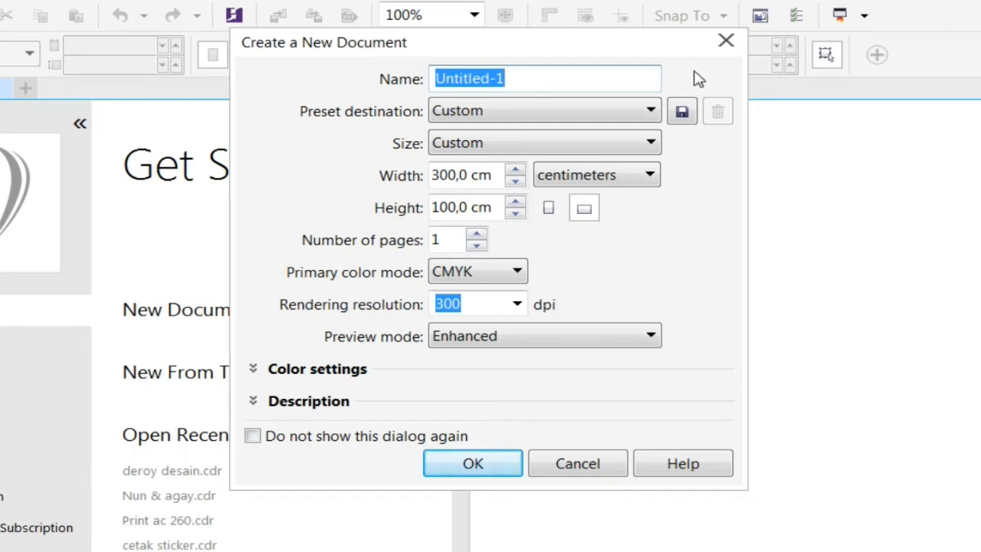
pyautogui.click(517, 79)
pyautogui.press('BackSpace')
pyautogui.press('BackSpace')
pyautogui.press('BackSpace')
pyautogui.press('BackSpace')
pyautogui.press('BackSpace')
pyautogui.press('BackSpace')
pyautogui.press('BackSpace')
pyautogui.press('BackSpace')
pyautogui.press('BackSpace')
pyautogui.press('BackSpace')
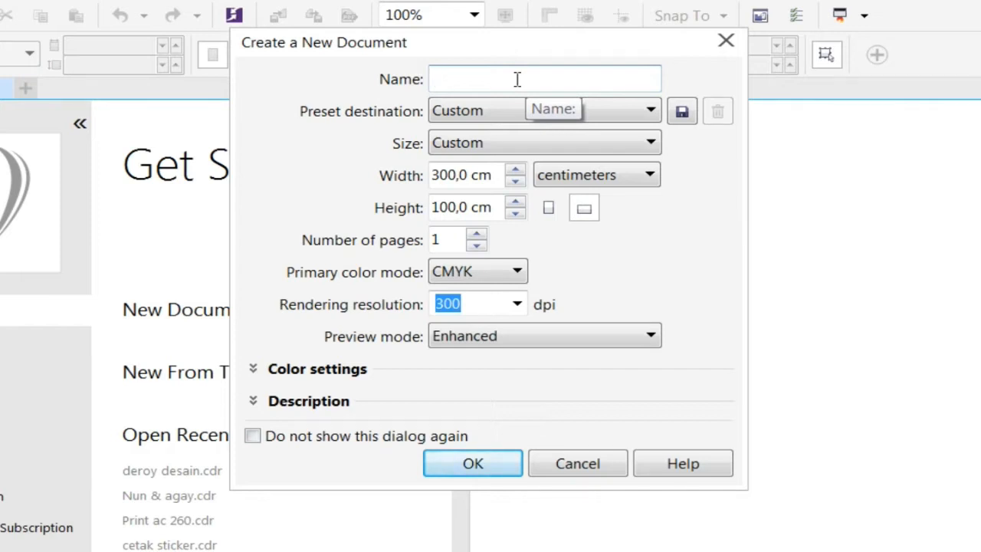
pyautogui.write('me')
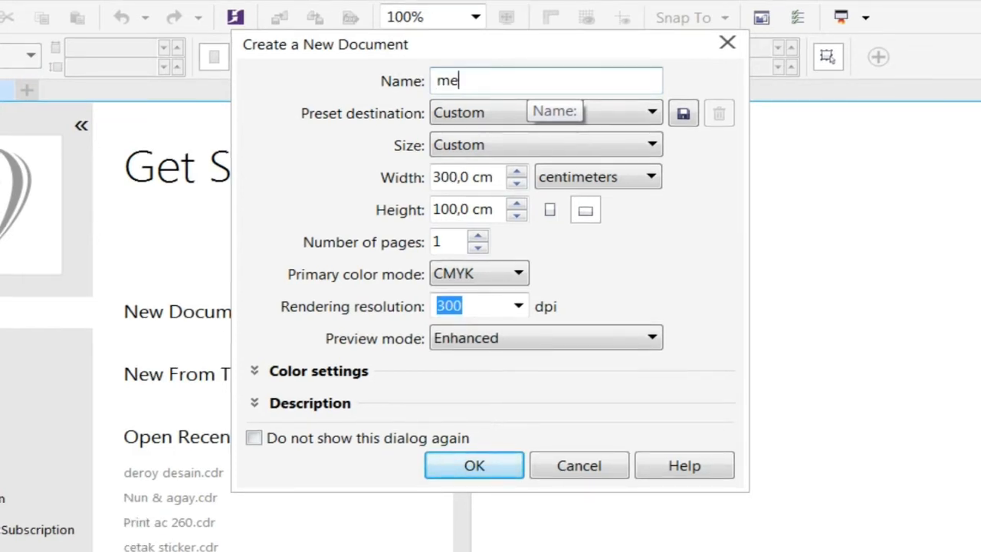
pyautogui.write('ngenal c')
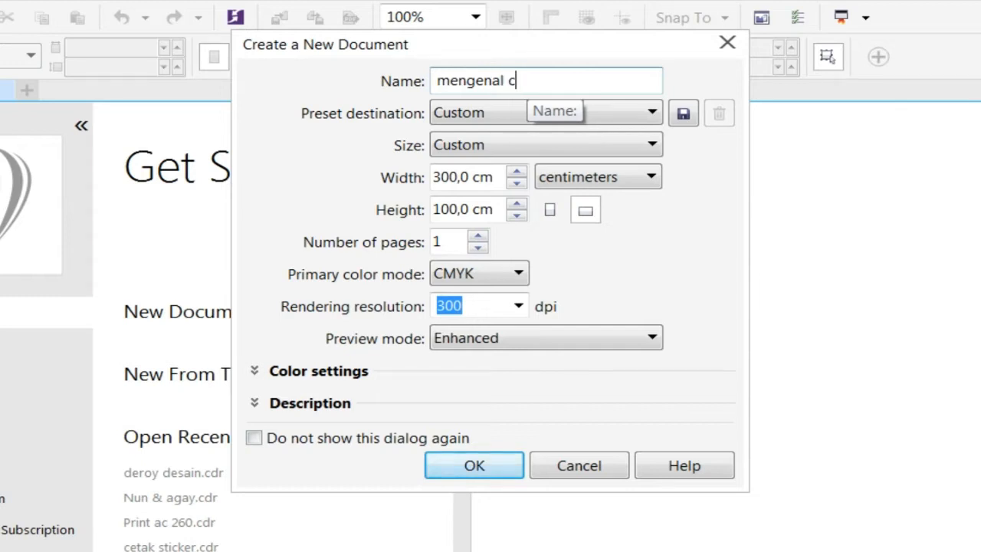
pyautogui.write('orel')
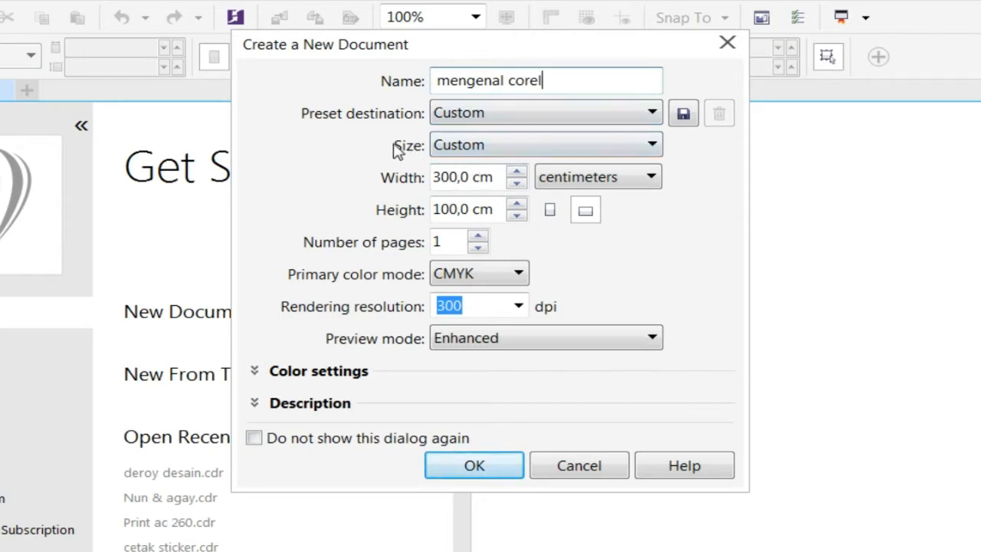
# - Set the new document's page size to A4 and its units to centimeters
pyautogui.click(449, 146)
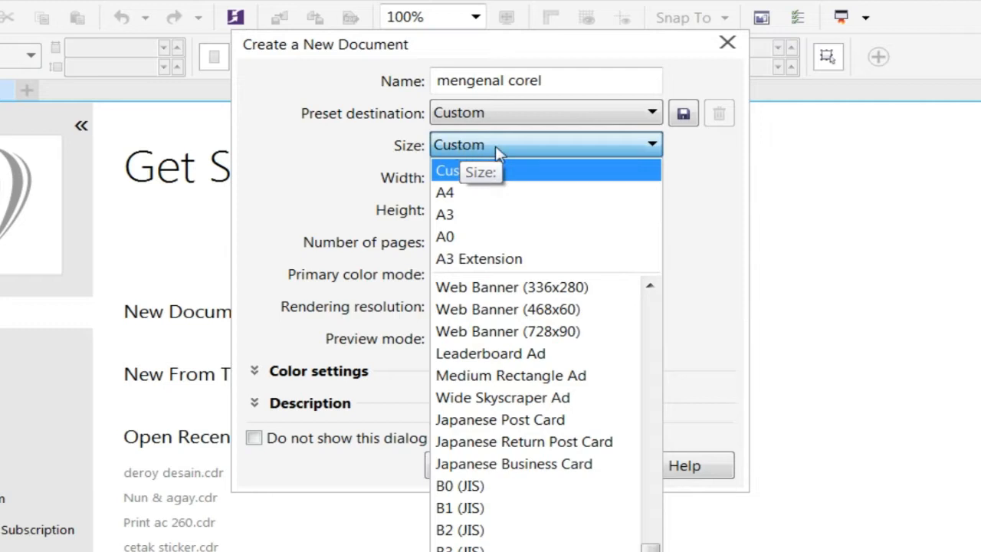
pyautogui.click(550, 201)
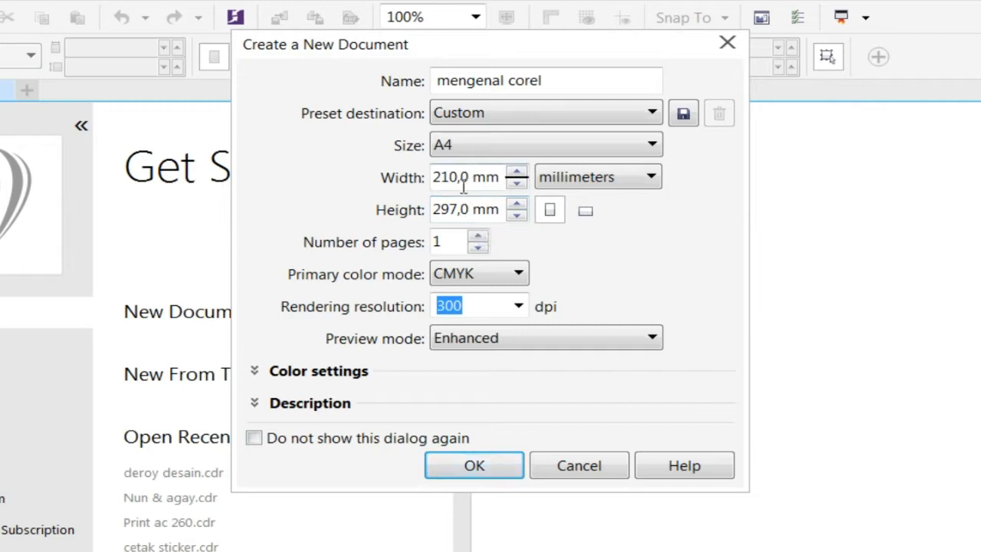
pyautogui.click(560, 187)
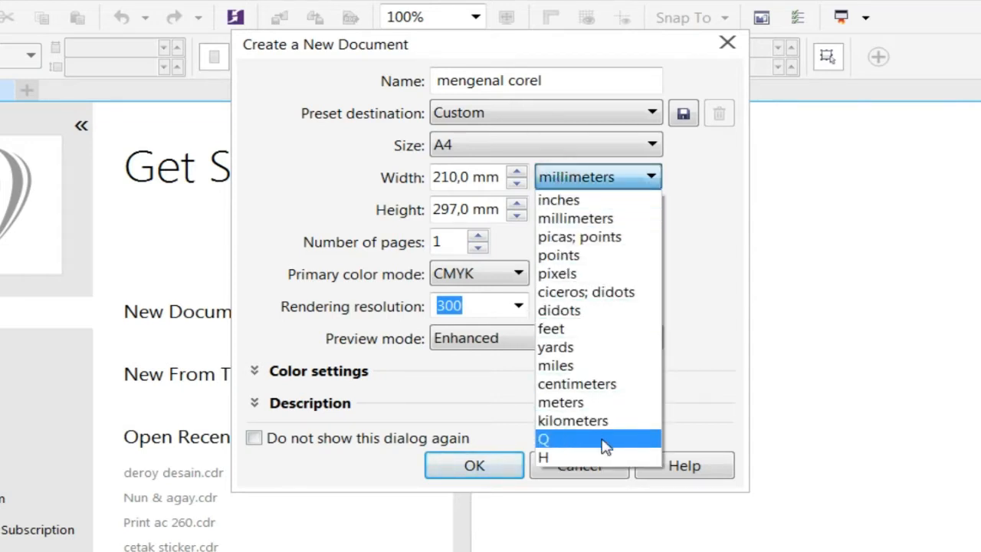
pyautogui.click(606, 389)
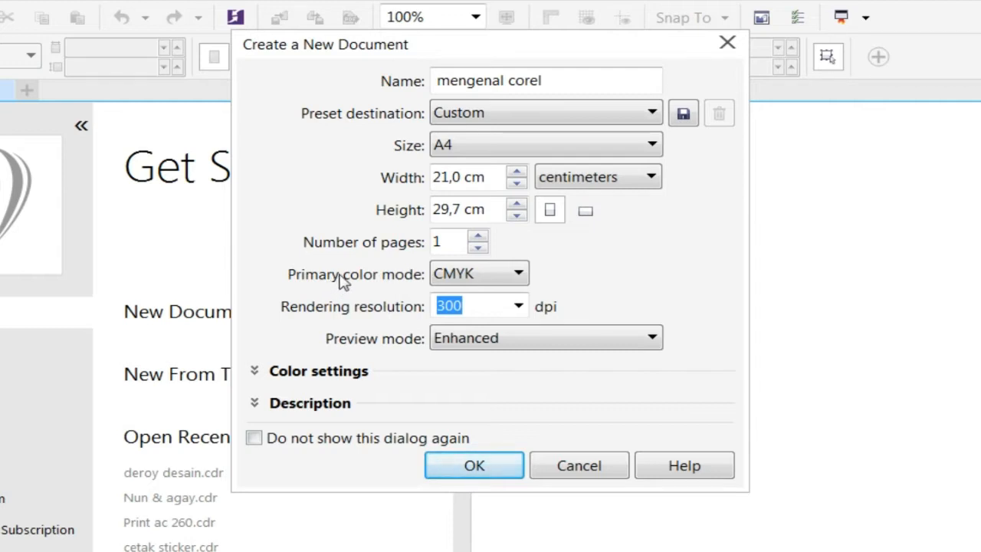
# - Choose CMYK as the primary color mode and create the document
pyautogui.click(479, 276)
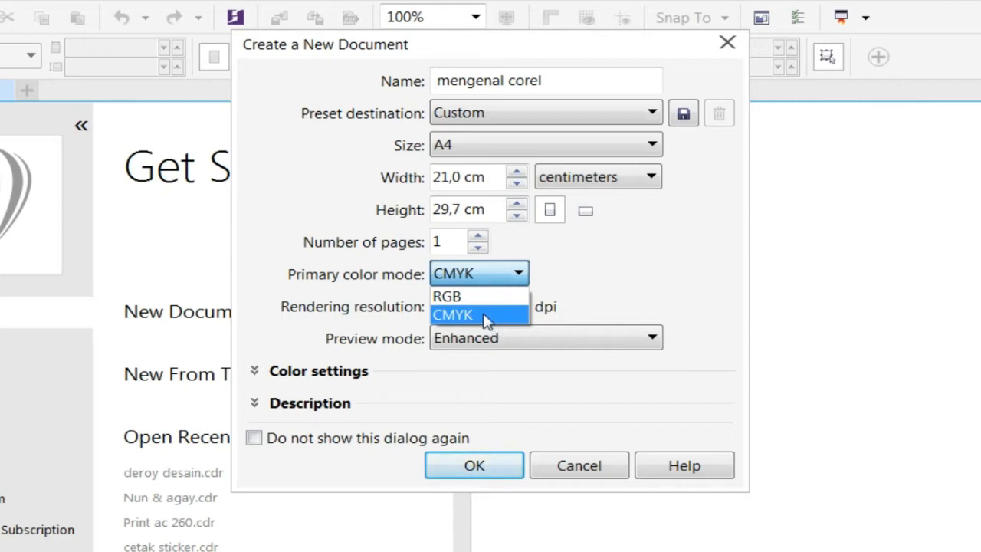
pyautogui.click(488, 322)
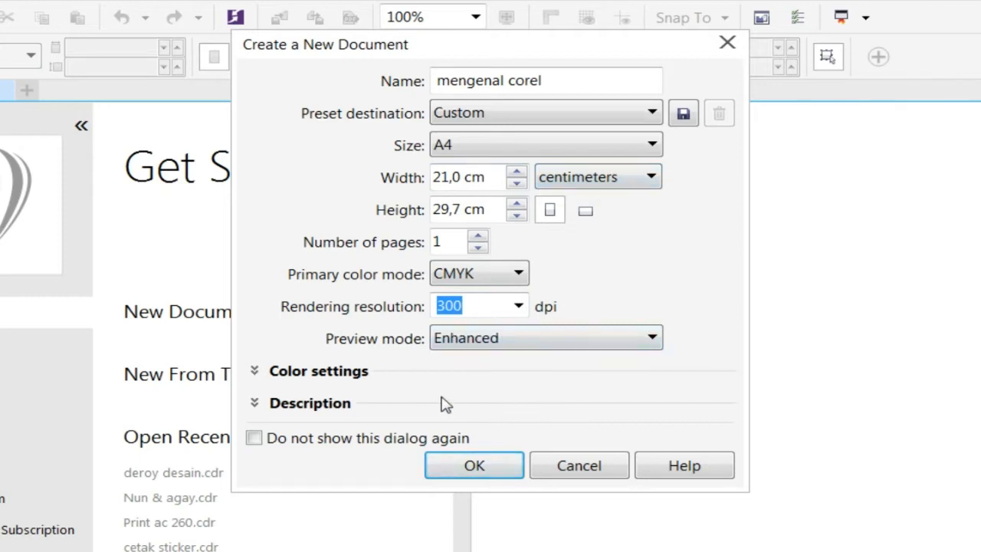
pyautogui.click(496, 465)
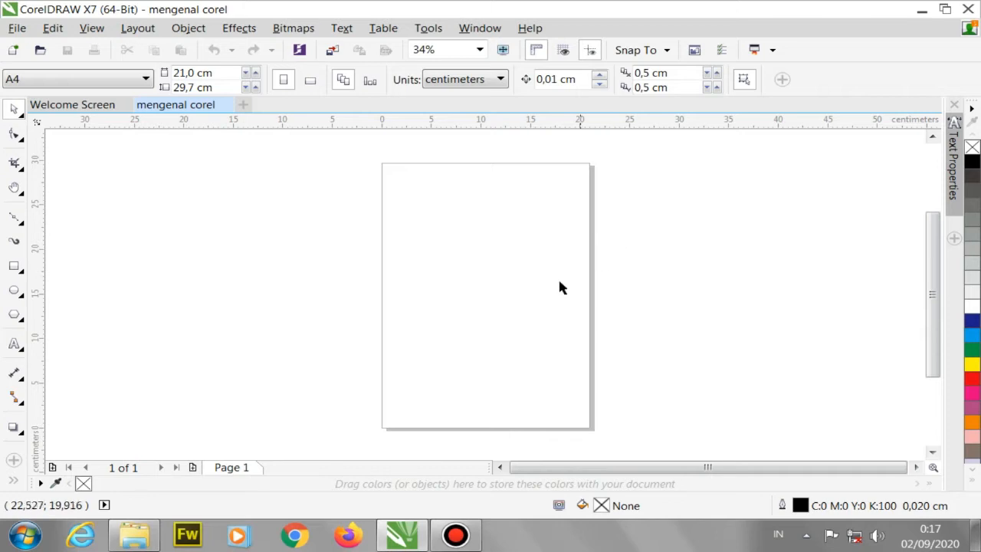
# - Try out a rectangle about 10.3 by 9.7 cm beside the page, moving it farther from the page before deleting it
pyautogui.click(14, 265)
pyautogui.moveTo(276, 242); pyautogui.dragTo(379, 328)
pyautogui.click(14, 109)
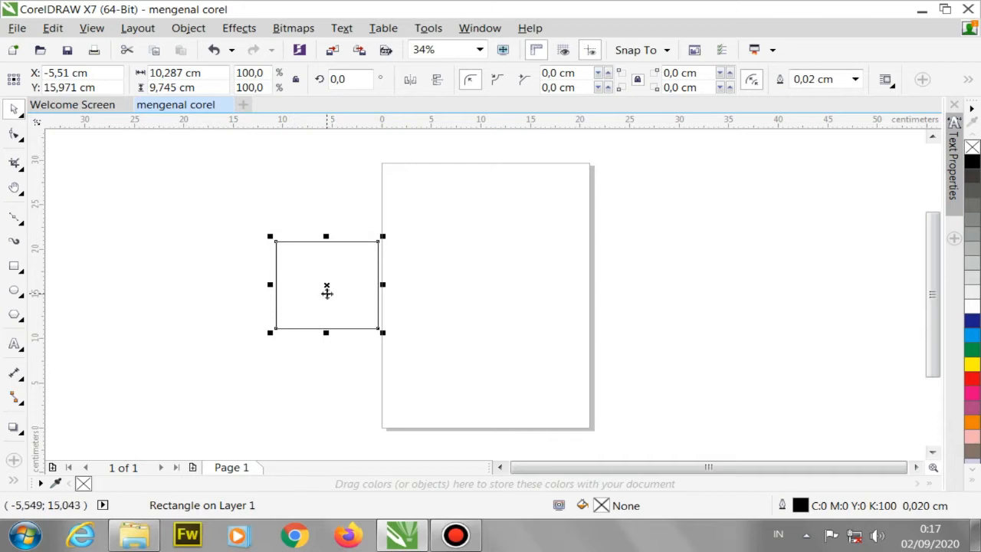
pyautogui.moveTo(325, 285); pyautogui.dragTo(227, 256)
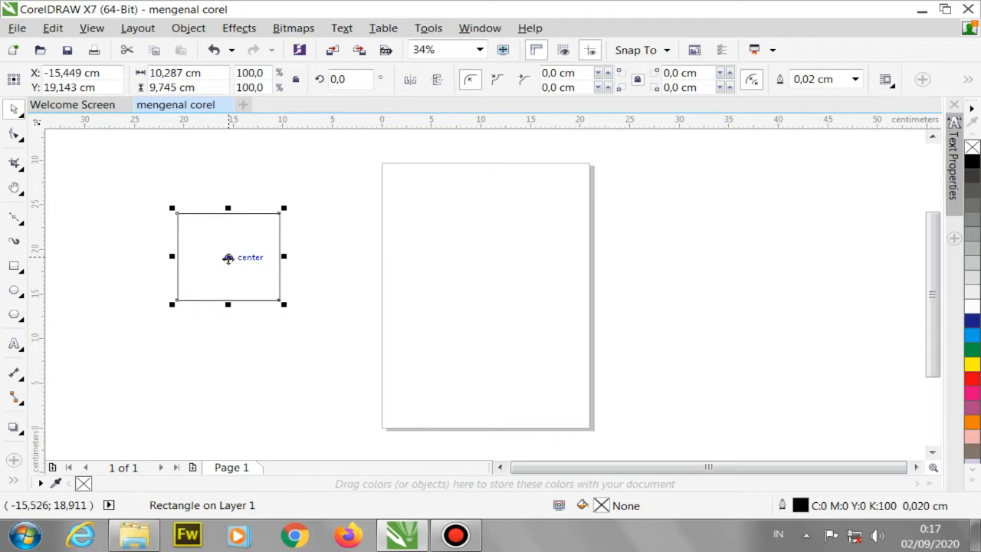
pyautogui.press('Delete')
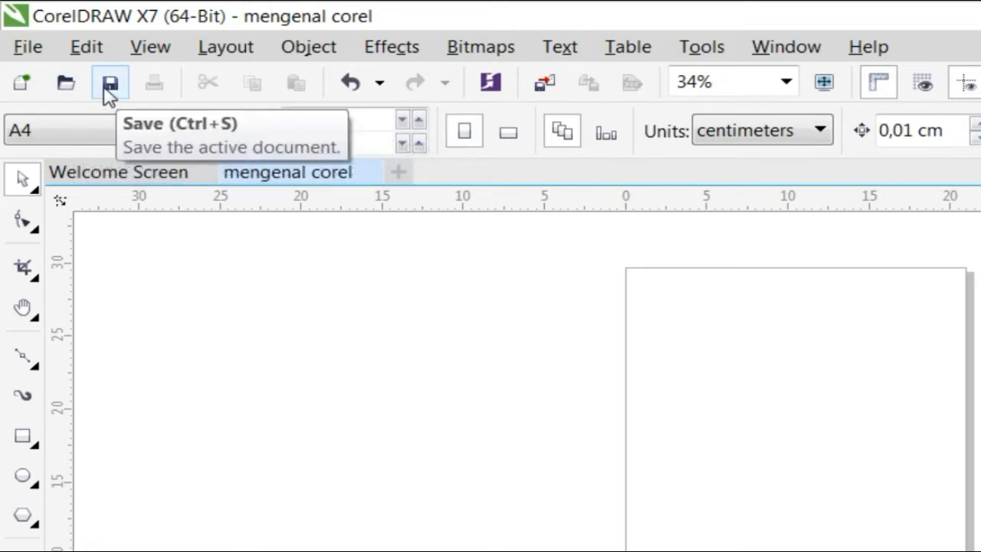
pyautogui.click(17, 47)
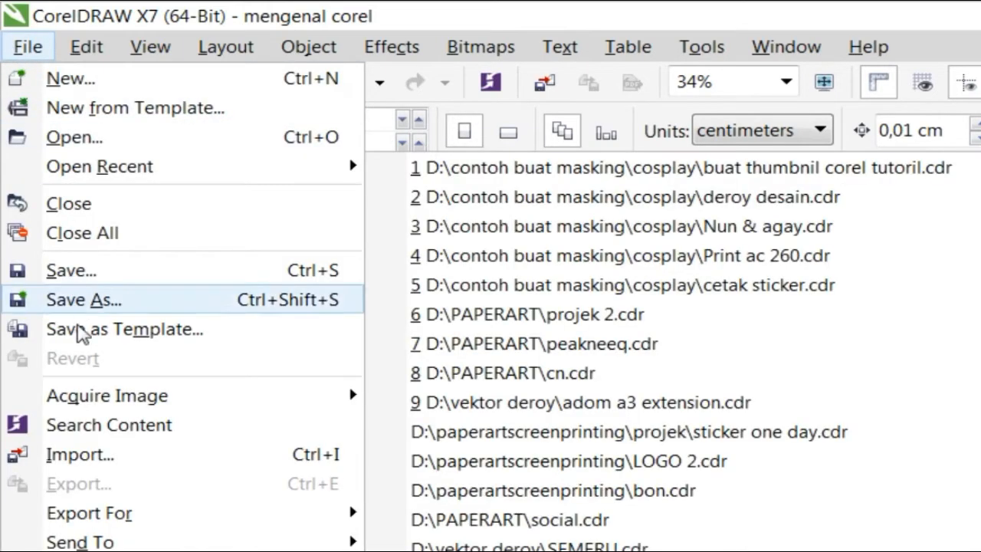
pyautogui.click(28, 47)
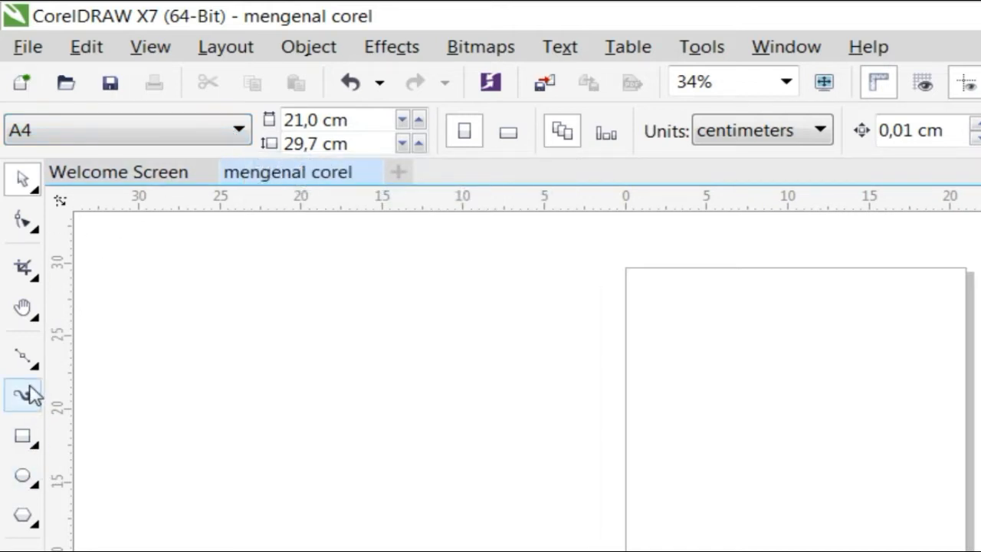
pyautogui.click(34, 449)
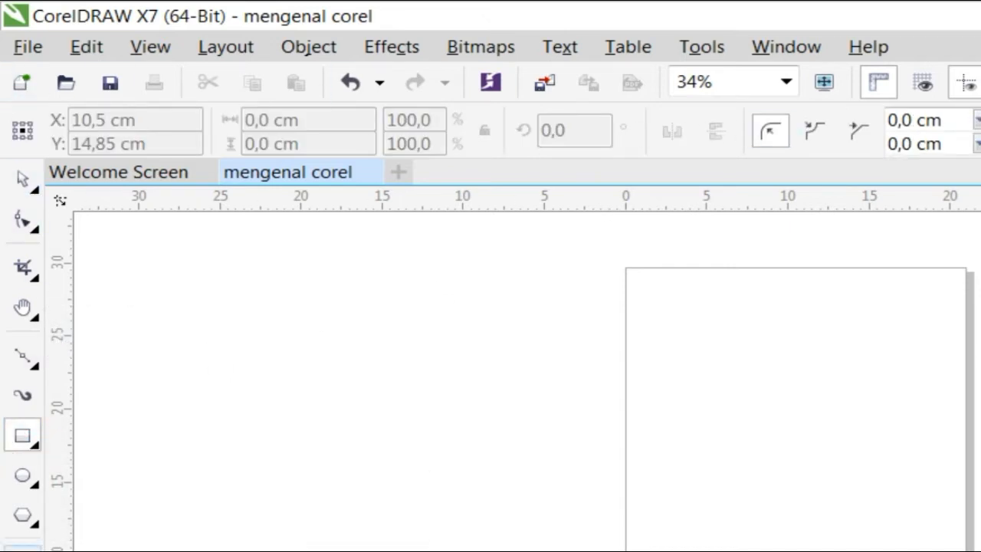
pyautogui.click(23, 549)
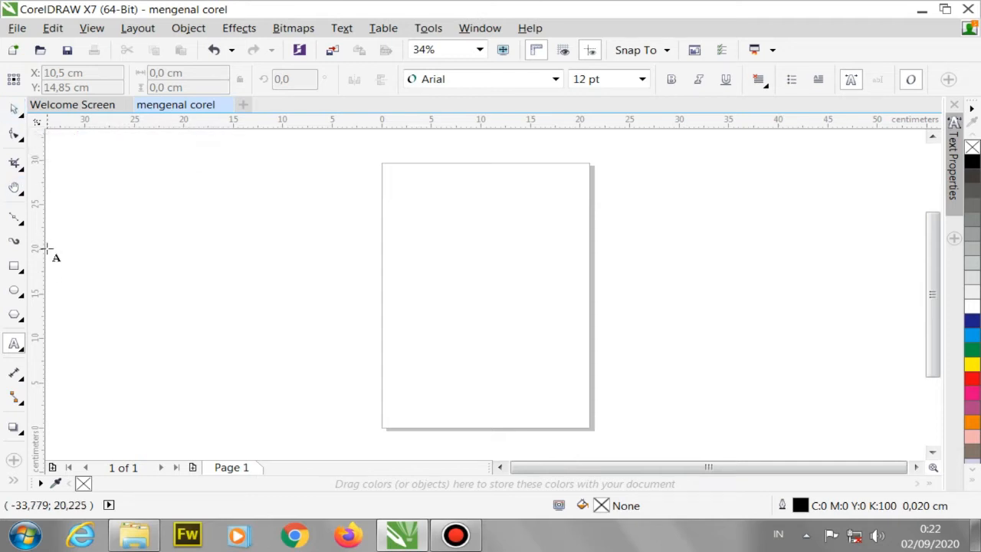
# - Draw a rectangle about 14.4 cm wide and 12.5 cm high in the empty area left of the page
pyautogui.click(15, 266)
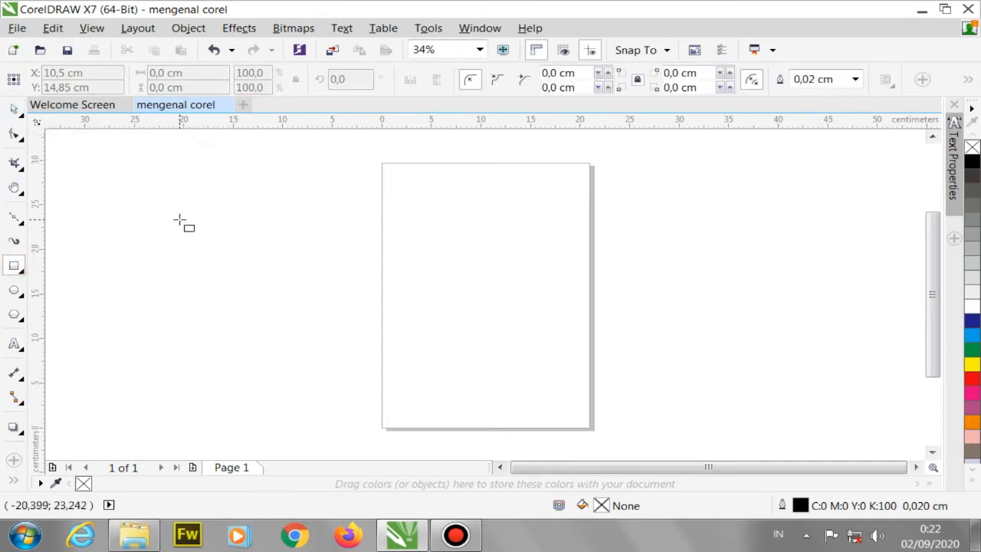
pyautogui.moveTo(179, 220); pyautogui.dragTo(322, 331)
pyautogui.click(136, 201)
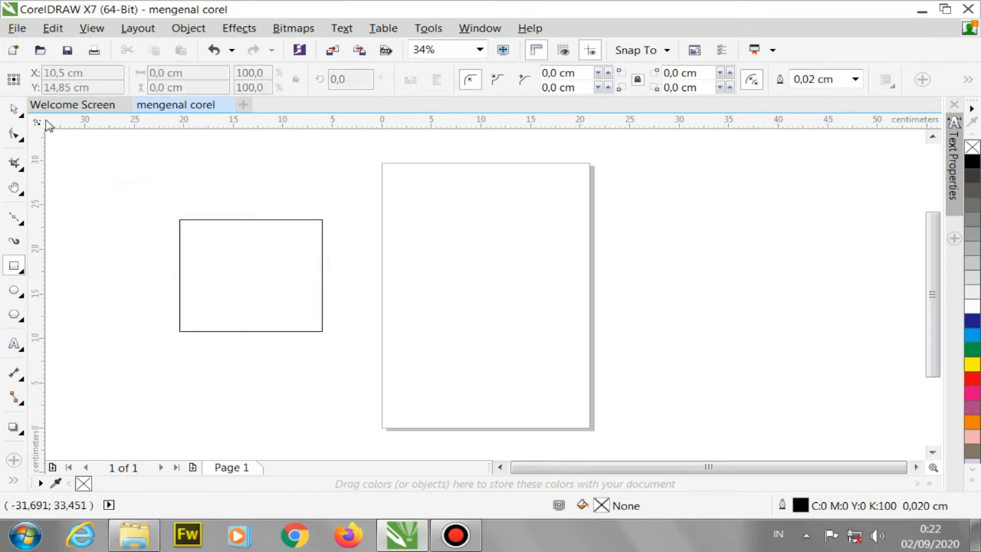
pyautogui.click(14, 109)
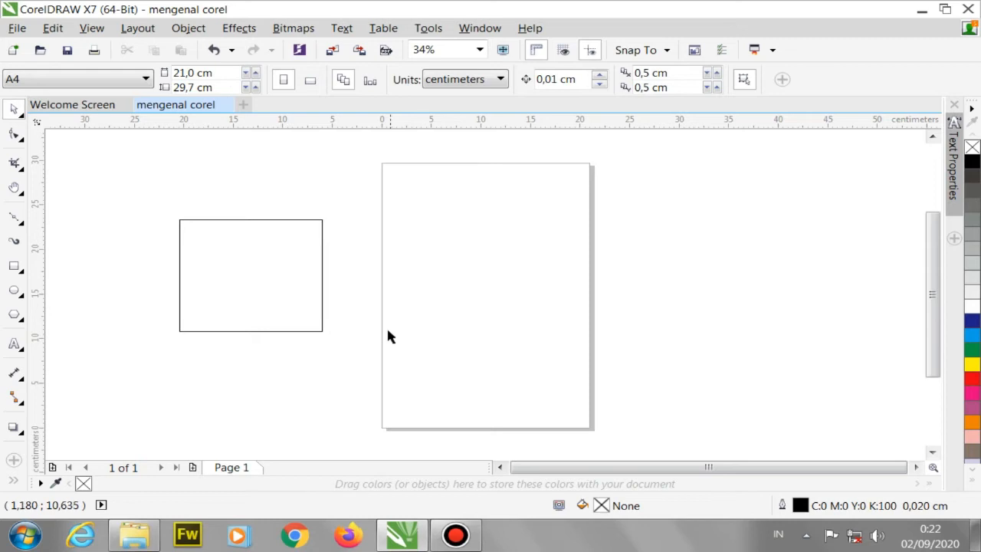
# - Stretch the rectangle over the page to about 32.5 cm wide and 20.2 cm high
pyautogui.click(322, 243)
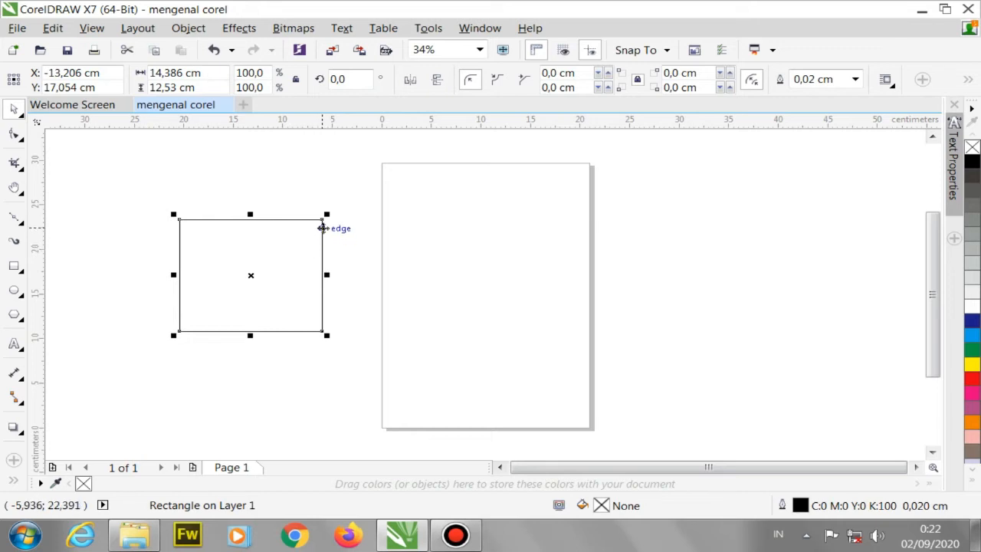
pyautogui.moveTo(326, 216); pyautogui.dragTo(387, 167)
pyautogui.moveTo(388, 250); pyautogui.dragTo(469, 250)
pyautogui.moveTo(469, 334); pyautogui.dragTo(502, 353)
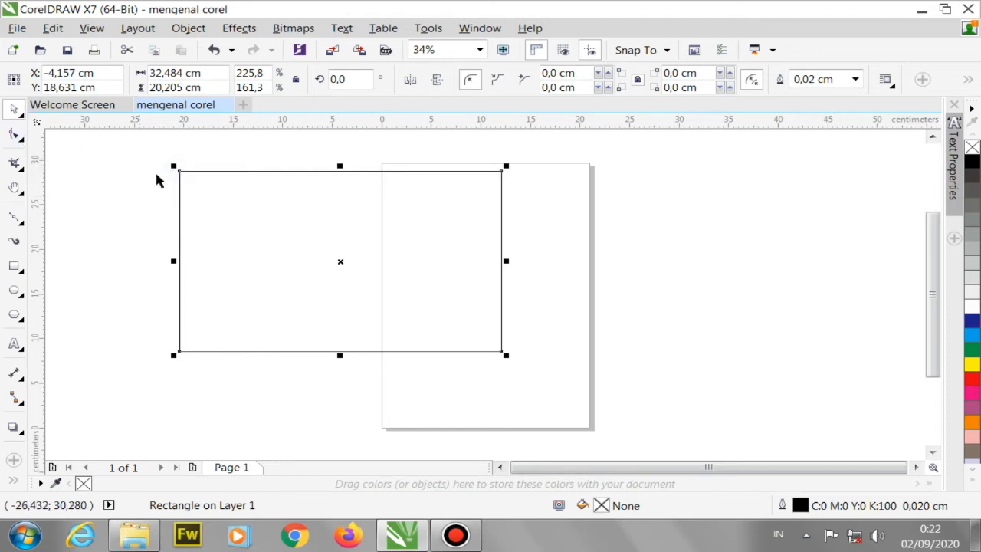
# - Rotate the rectangle to about 270 degrees and skew it slightly along its bottom edge
pyautogui.click(499, 230)
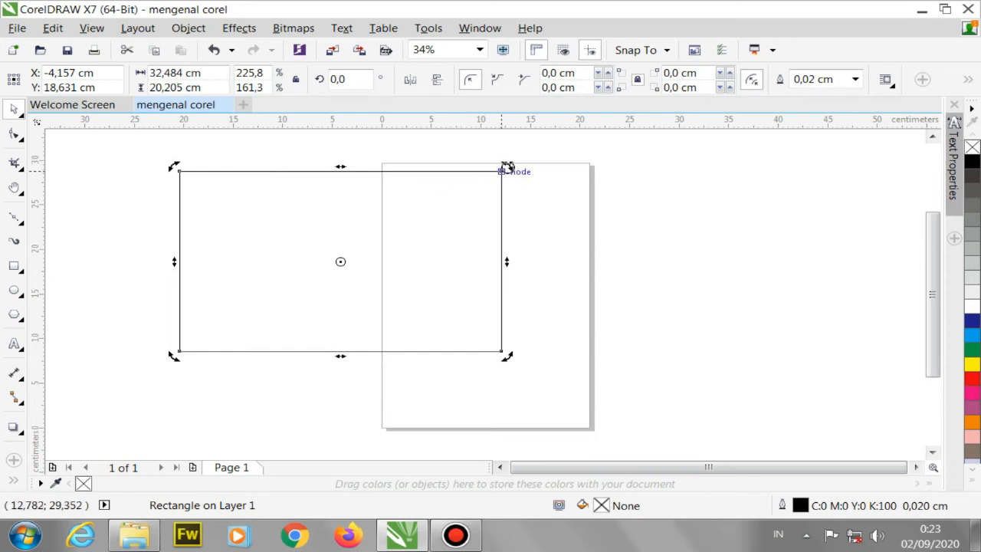
pyautogui.moveTo(506, 167); pyautogui.dragTo(390, 333)
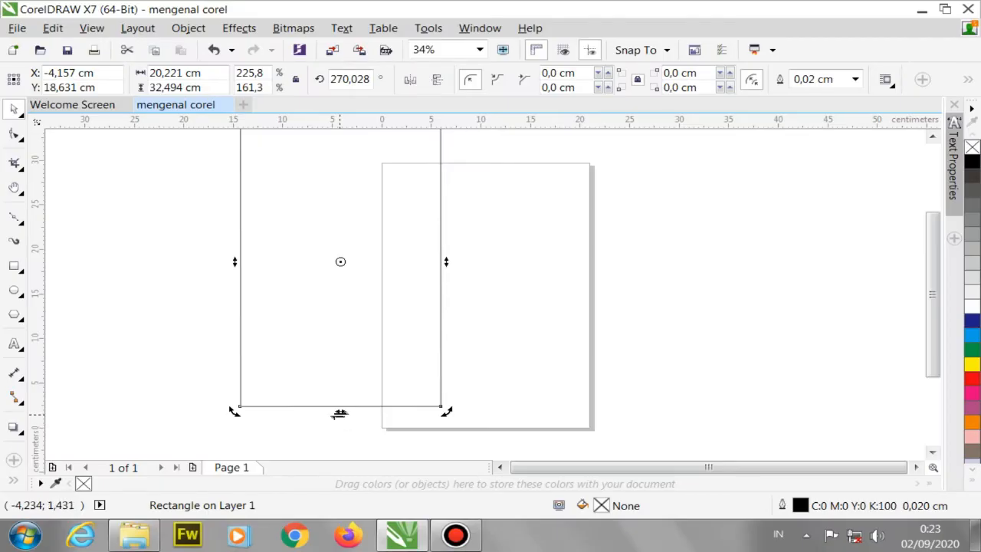
pyautogui.moveTo(339, 412)
pyautogui.mouseDown()
pyautogui.moveTo(587, 409)
pyautogui.moveTo(189, 425)
pyautogui.moveTo(529, 426)
pyautogui.moveTo(258, 447)
pyautogui.moveTo(511, 429)
pyautogui.moveTo(329, 446)
pyautogui.mouseUp()
# - Move the skewed rectangle onto the page and scale it down to about 13.4 by 21 cm near the page center
pyautogui.click(436, 317)
pyautogui.moveTo(437, 307); pyautogui.dragTo(580, 337)
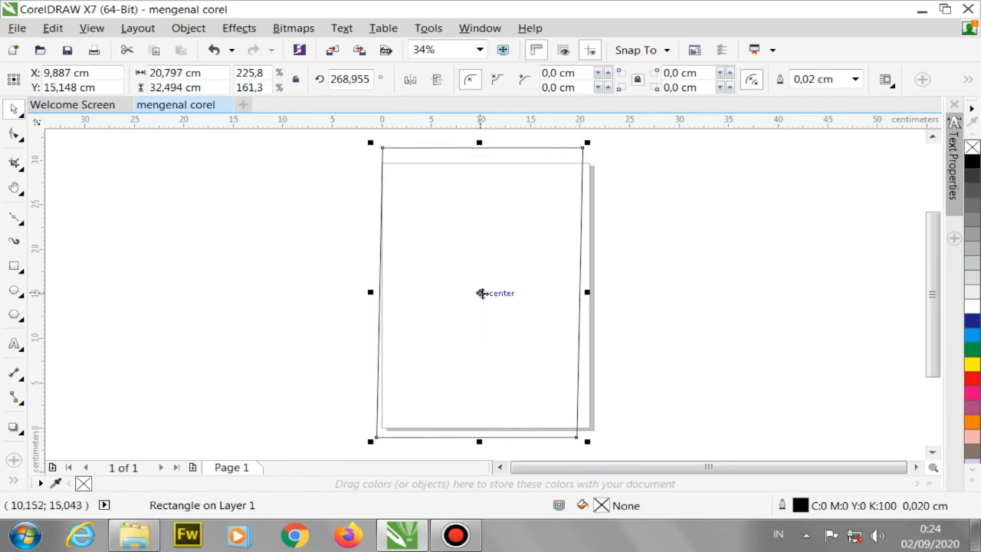
pyautogui.moveTo(587, 443); pyautogui.dragTo(514, 339)
pyautogui.moveTo(447, 242); pyautogui.dragTo(491, 294)
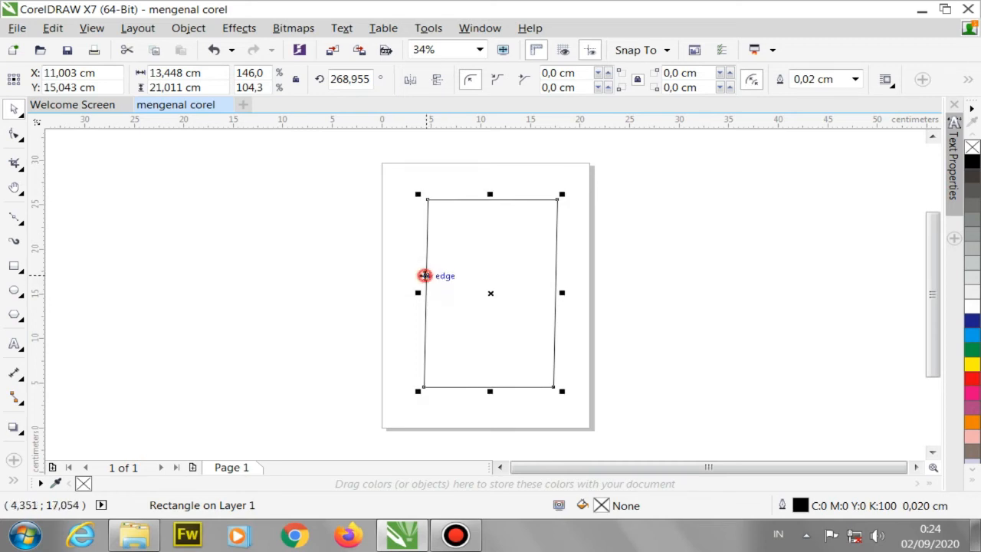
# - Try converting the skewed rectangle to curves and undo the conversion
pyautogui.click(184, 28)
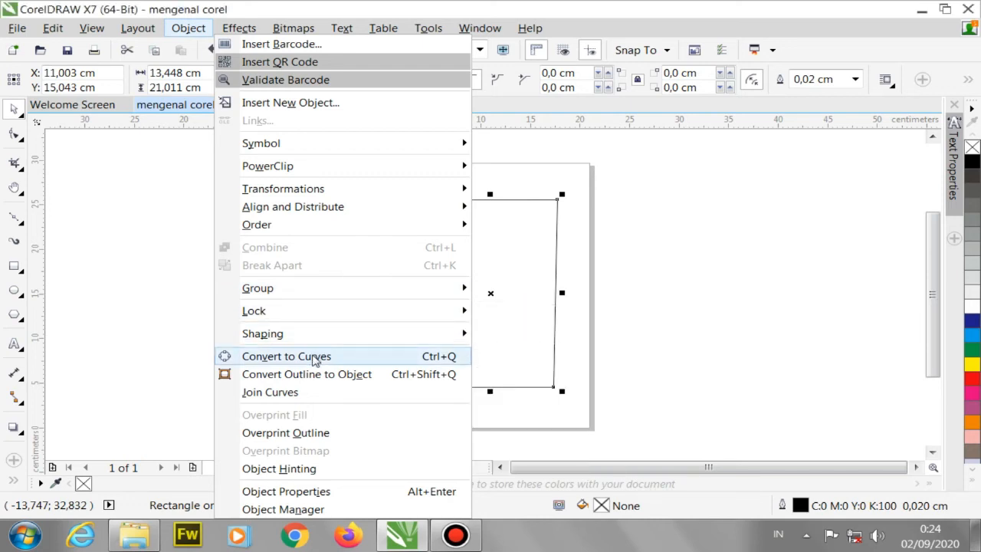
pyautogui.click(313, 356)
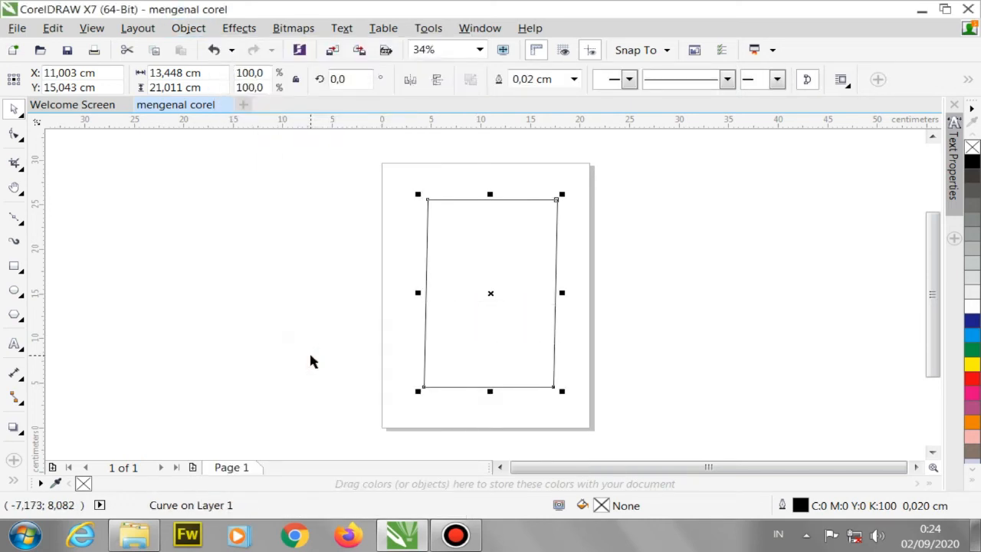
pyautogui.hotkey('ctrl', 'z')
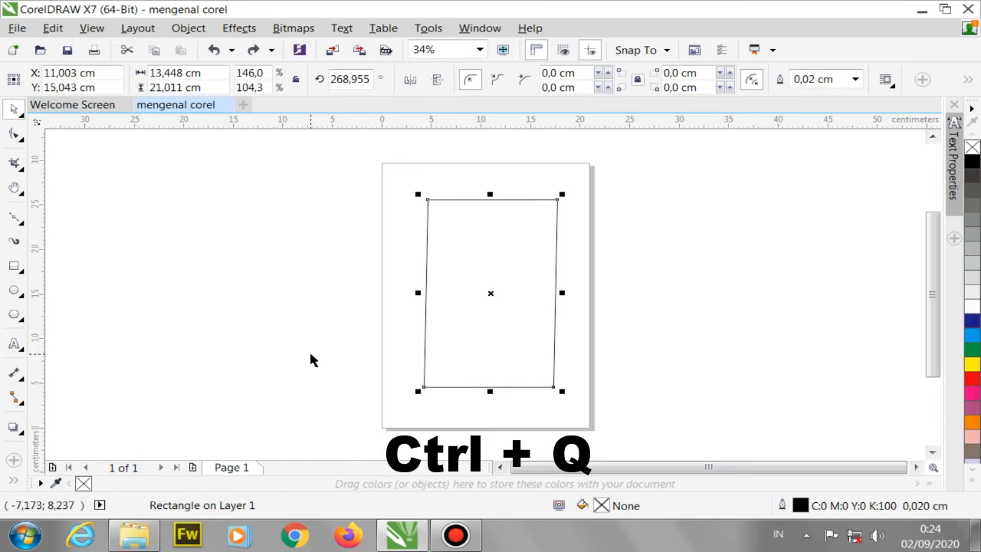
# - Convert the skewed rectangle to curves and turn its top line segment into an editable curve segment
pyautogui.hotkey('ctrl', 'q')
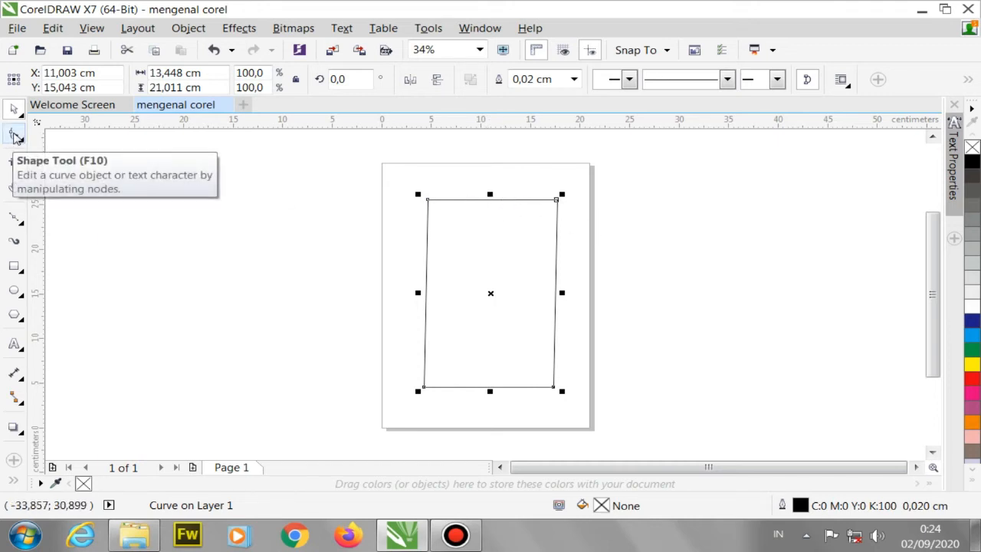
pyautogui.click(14, 135)
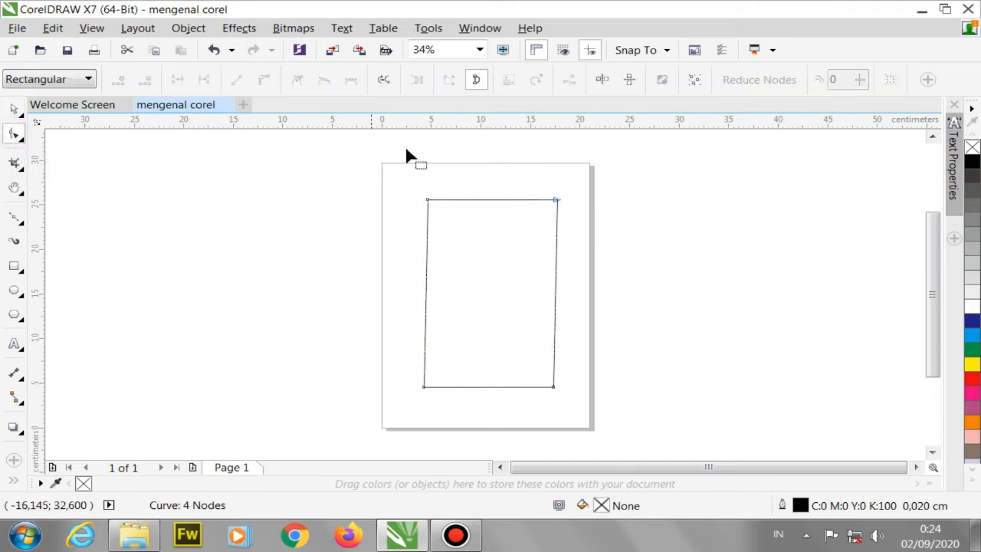
pyautogui.click(492, 200)
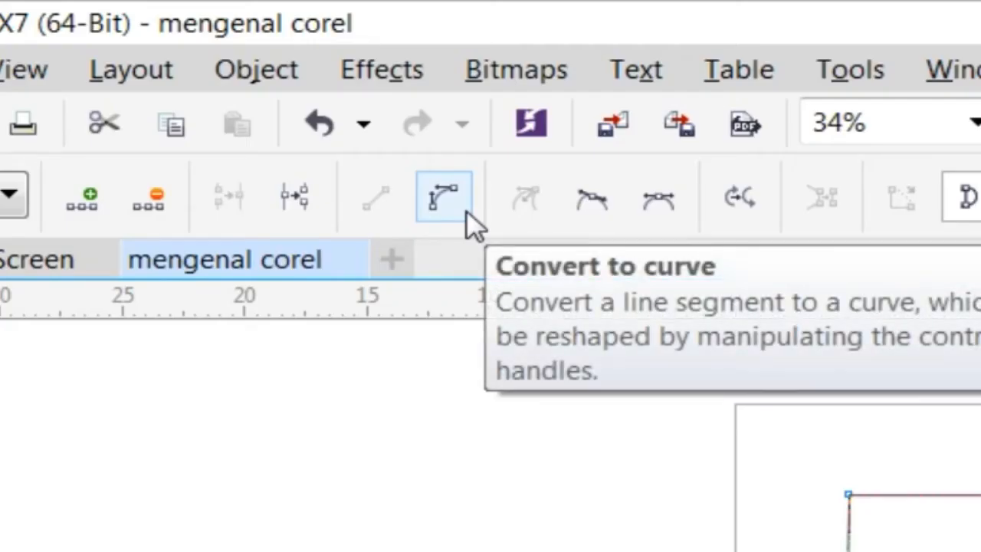
pyautogui.click(466, 215)
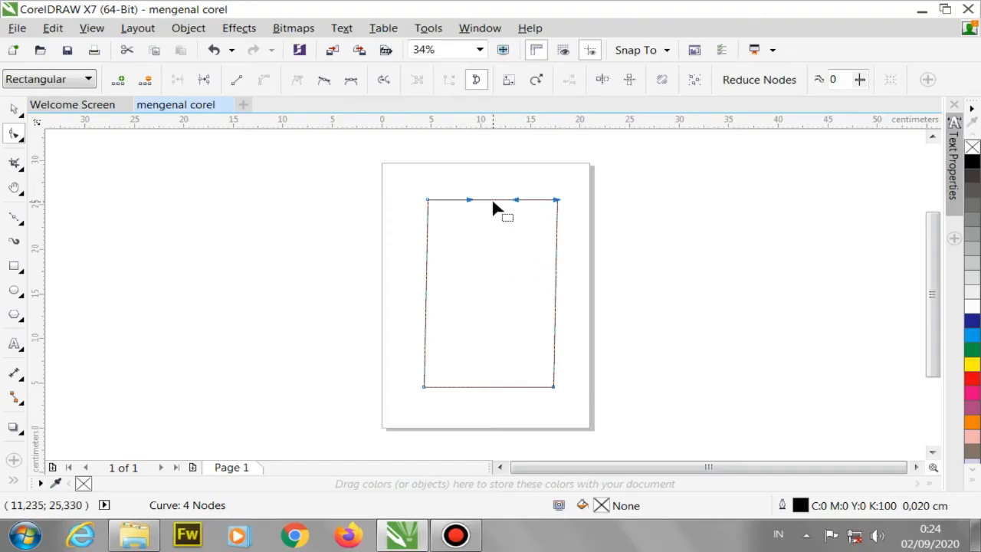
# - Try bending the top edge down into a deep arc and undo the bend
pyautogui.moveTo(493, 202); pyautogui.dragTo(490, 290)
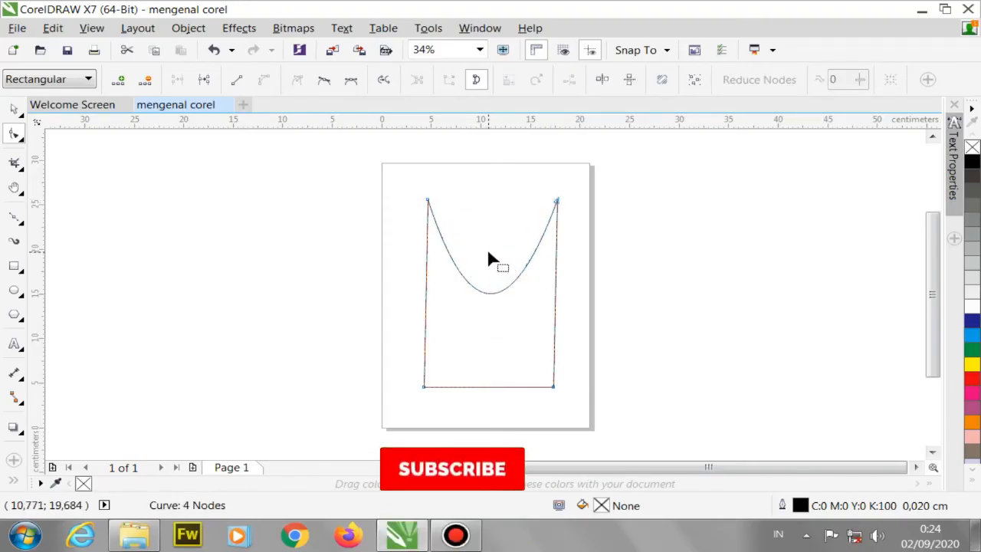
pyautogui.hotkey('ctrl', 'z')
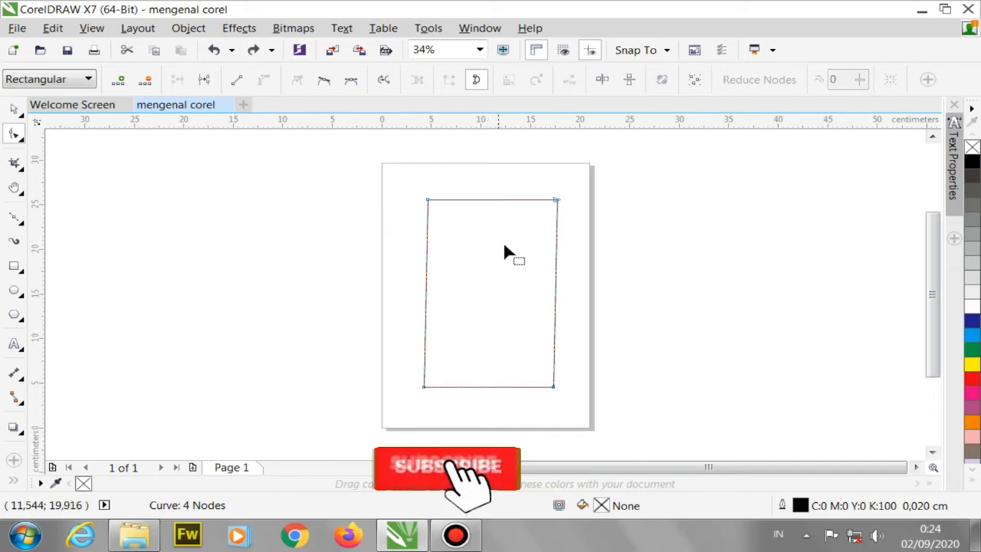
# - Shape the top edge into an S-curve by pulling its left control handle above the corner and its right one down along the right edge
pyautogui.click(559, 201)
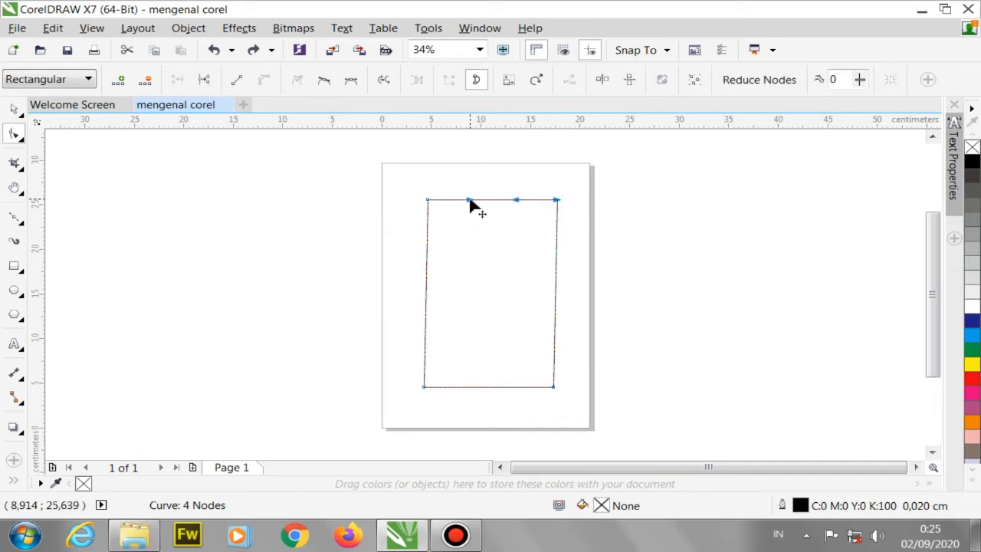
pyautogui.moveTo(470, 201); pyautogui.dragTo(426, 151)
pyautogui.moveTo(517, 201); pyautogui.dragTo(561, 329)
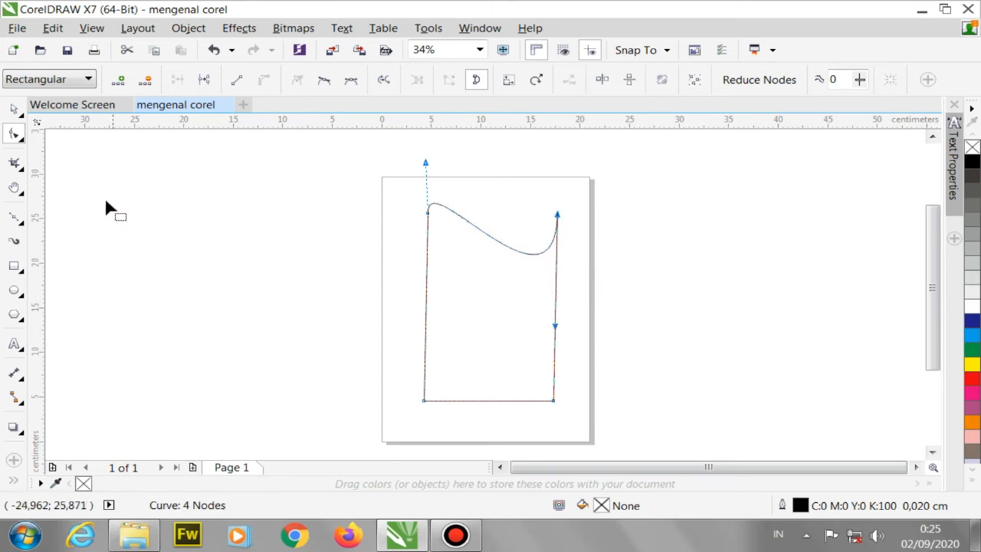
# - Round off the shape's lower-left corner with the Smooth tool
pyautogui.click(13, 111)
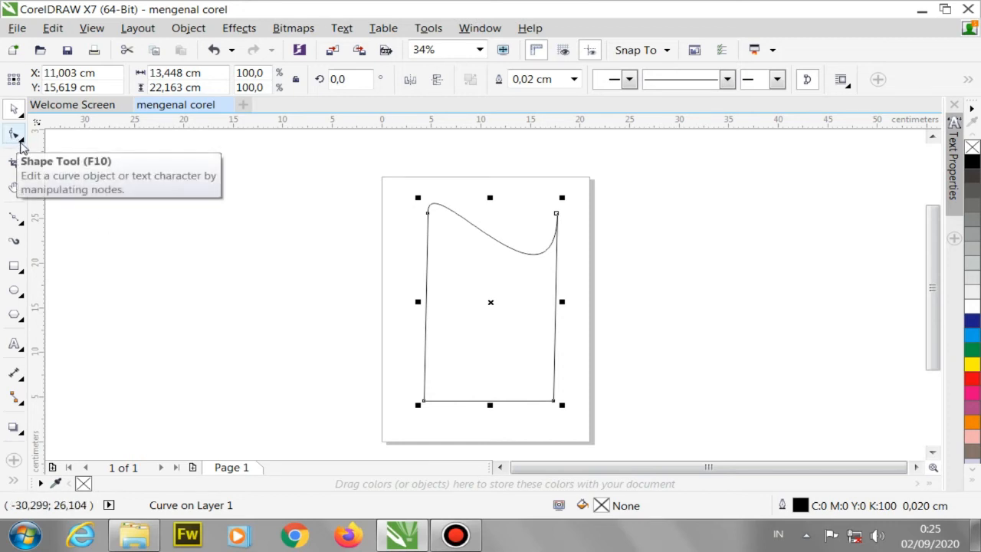
pyautogui.click(21, 141)
pyautogui.click(58, 156)
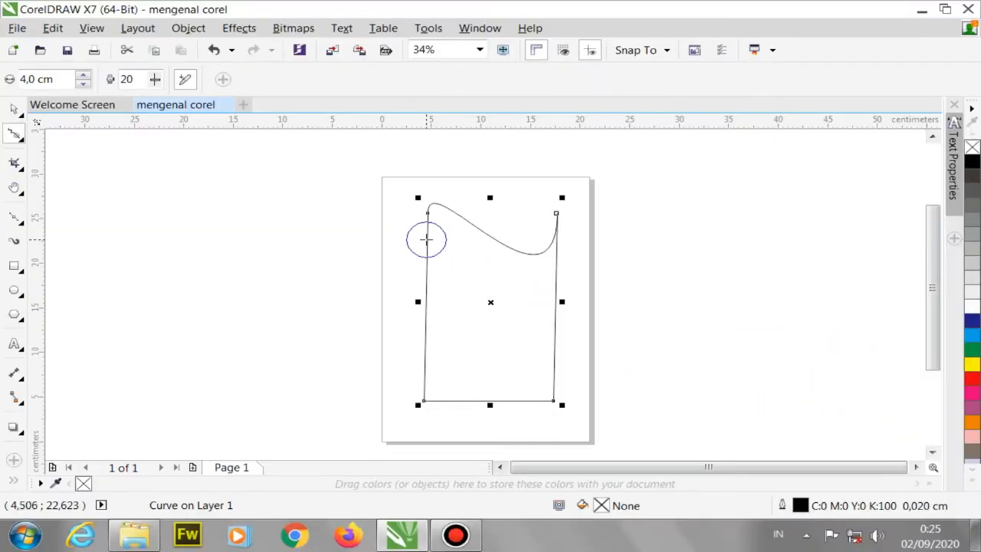
pyautogui.scroll(-3, 428, 238)
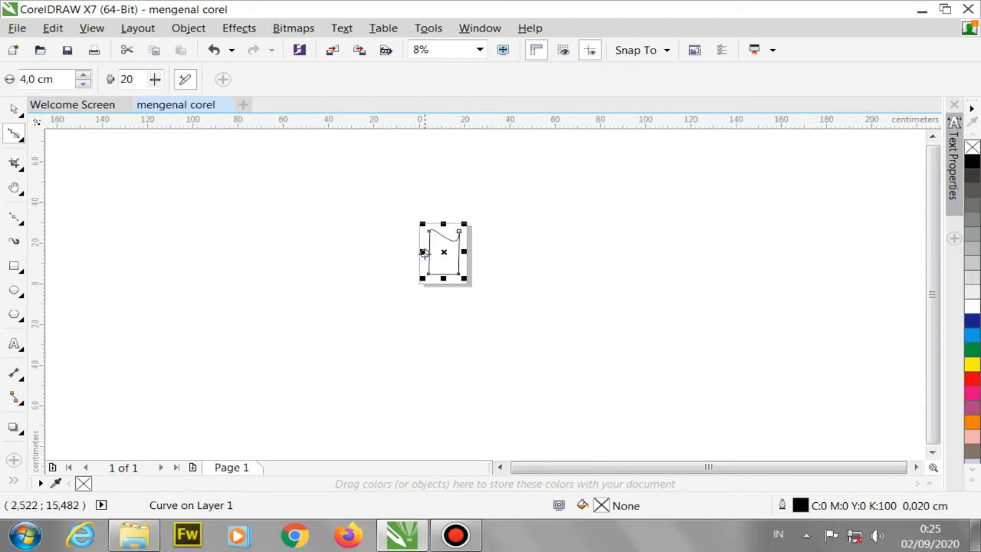
pyautogui.scroll(5, 427, 253)
pyautogui.scroll(4, 414, 287)
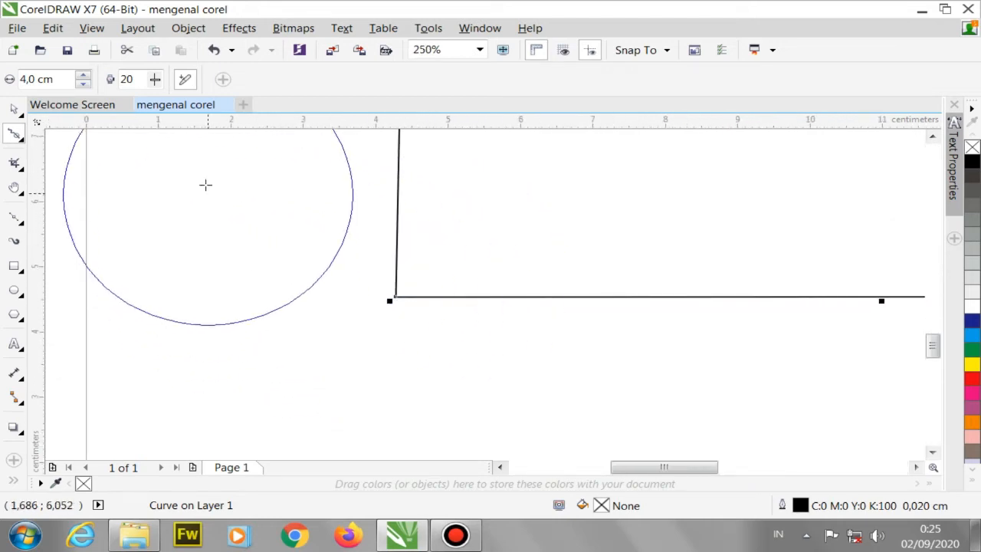
pyautogui.scroll(2, 403, 291)
pyautogui.scroll(4, 433, 287)
pyautogui.scroll(-6, 514, 274)
pyautogui.scroll(6, 526, 274)
pyautogui.scroll(-4, 495, 266)
pyautogui.scroll(-2, 491, 268)
pyautogui.scroll(4, 493, 261)
pyautogui.scroll(-4, 488, 267)
pyautogui.scroll(3, 494, 264)
pyautogui.scroll(-2, 455, 274)
pyautogui.scroll(1, 478, 256)
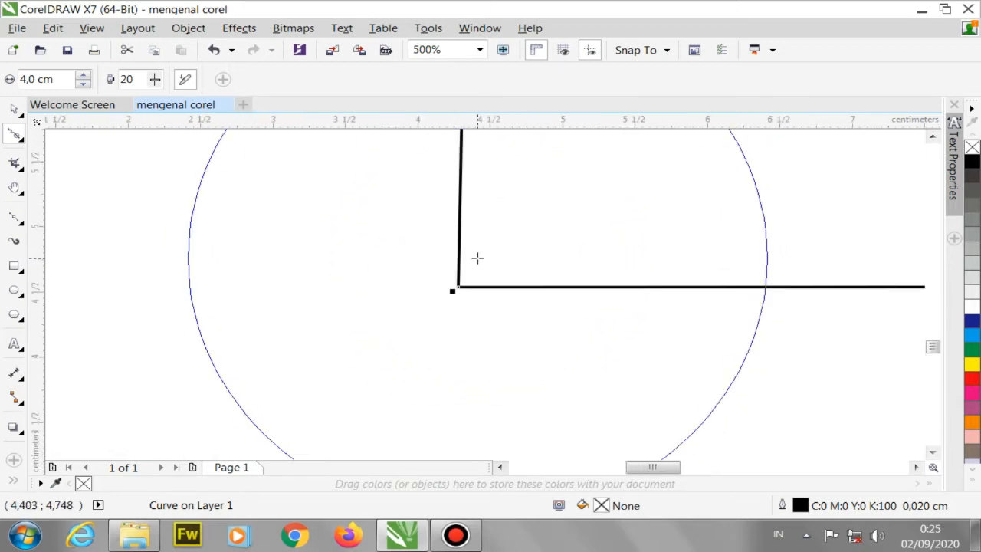
pyautogui.scroll(1, 472, 283)
pyautogui.scroll(-2, 467, 284)
pyautogui.scroll(1, 460, 287)
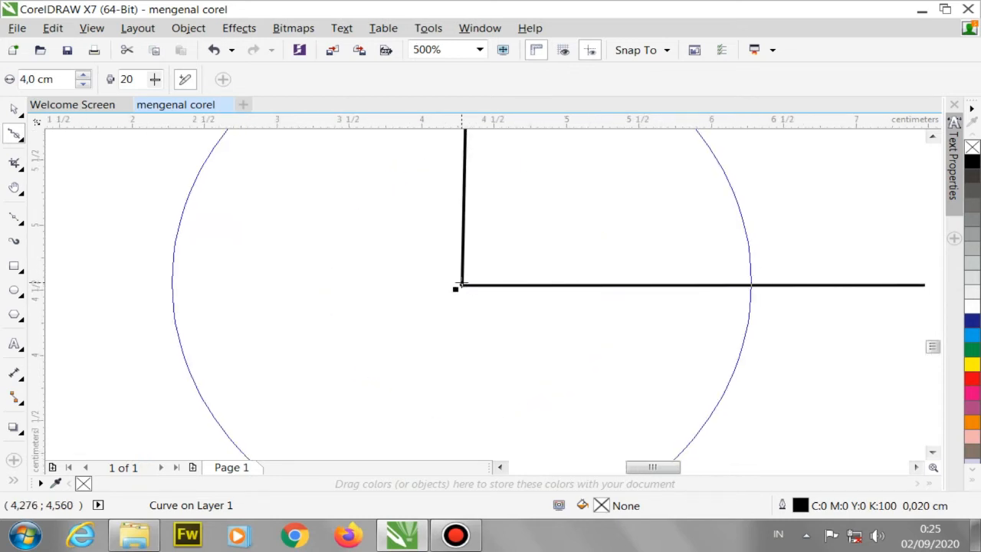
pyautogui.moveTo(460, 282); pyautogui.dragTo(460, 280)
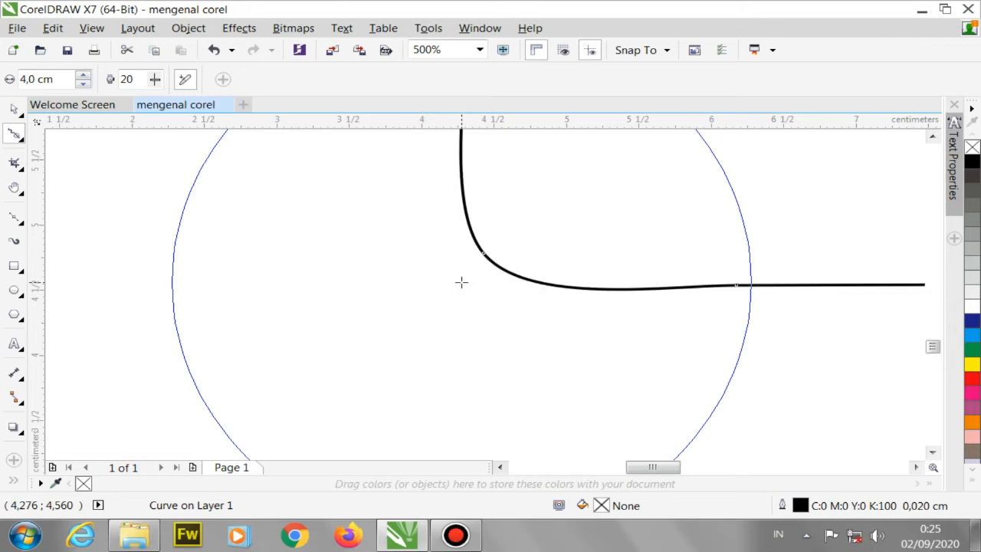
# - Smooth the rounded lower-left corner further into a softer, more even arc
pyautogui.scroll(-3, 460, 280)
pyautogui.scroll(2, 463, 279)
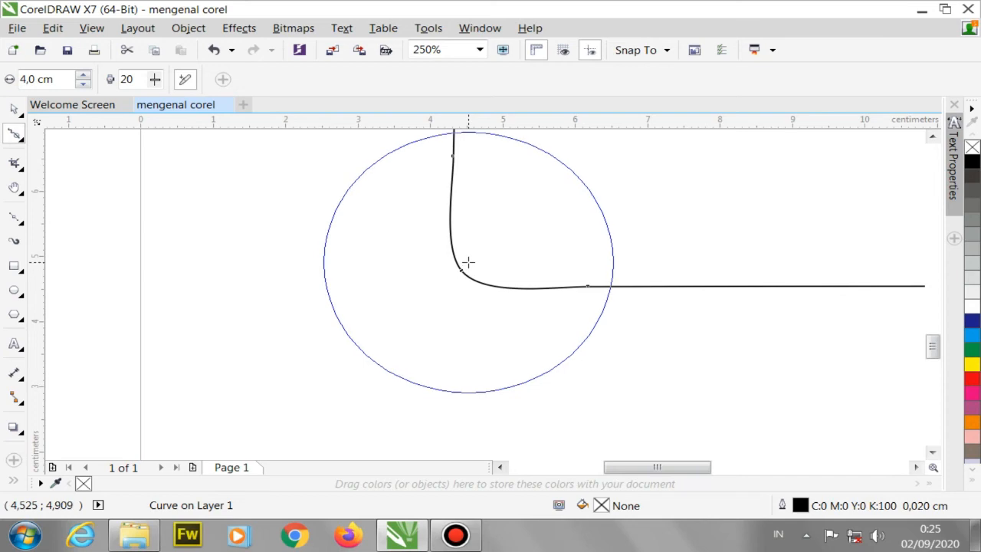
pyautogui.moveTo(468, 262); pyautogui.dragTo(468, 262)
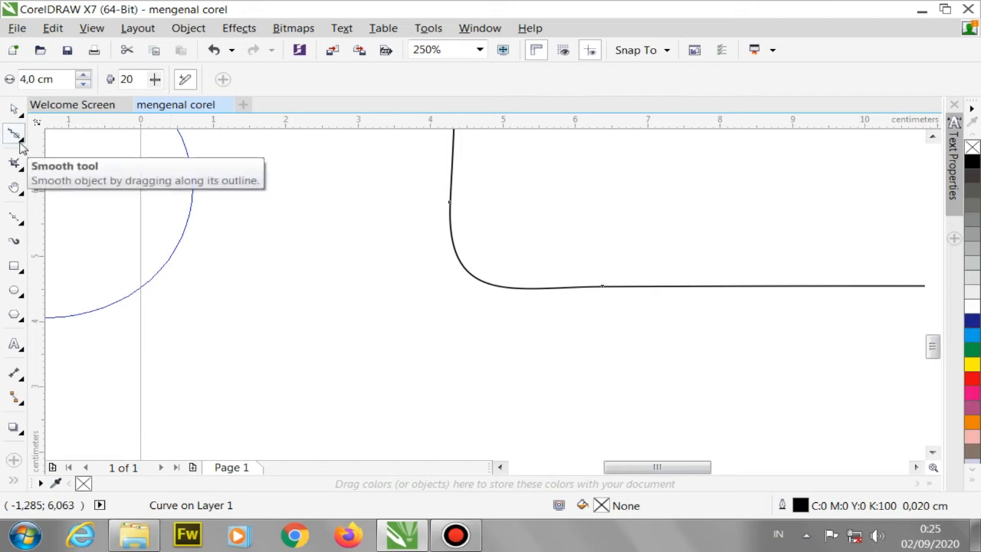
# - Smear the right edge inward with two strokes of the Smear tool, forming two hooked indentations one above the other
pyautogui.click(23, 143)
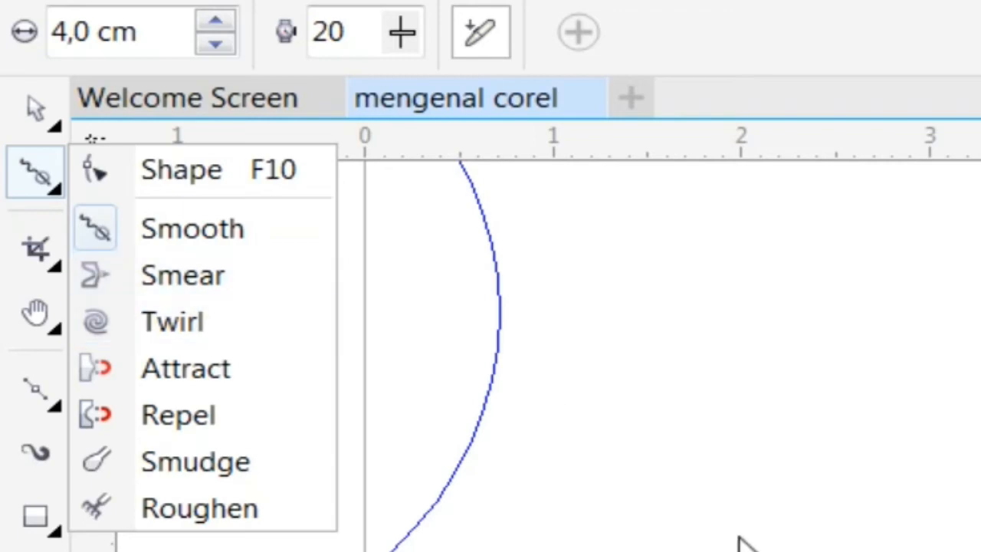
pyautogui.click(230, 277)
pyautogui.scroll(-5, 246, 275)
pyautogui.scroll(2, 256, 284)
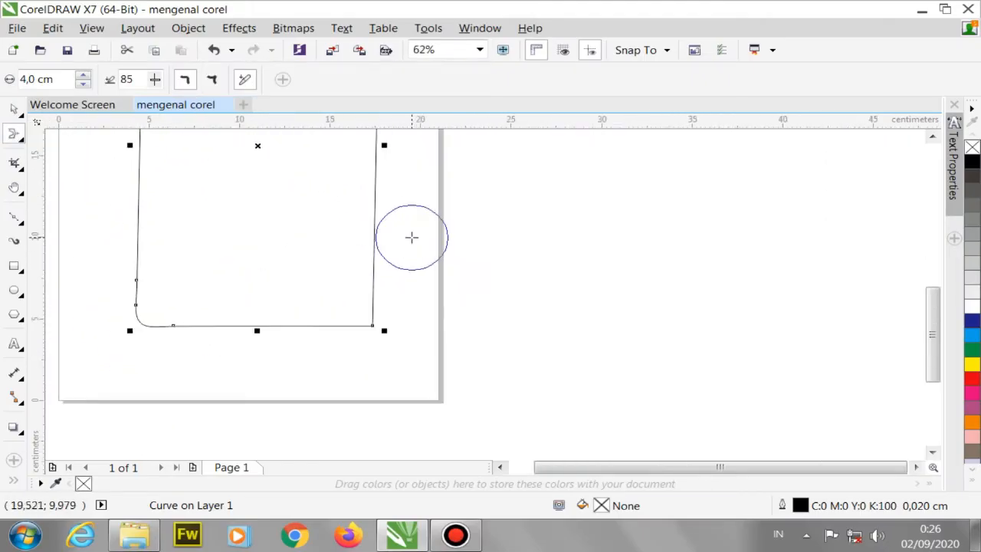
pyautogui.scroll(-1, 453, 252)
pyautogui.scroll(3, 453, 252)
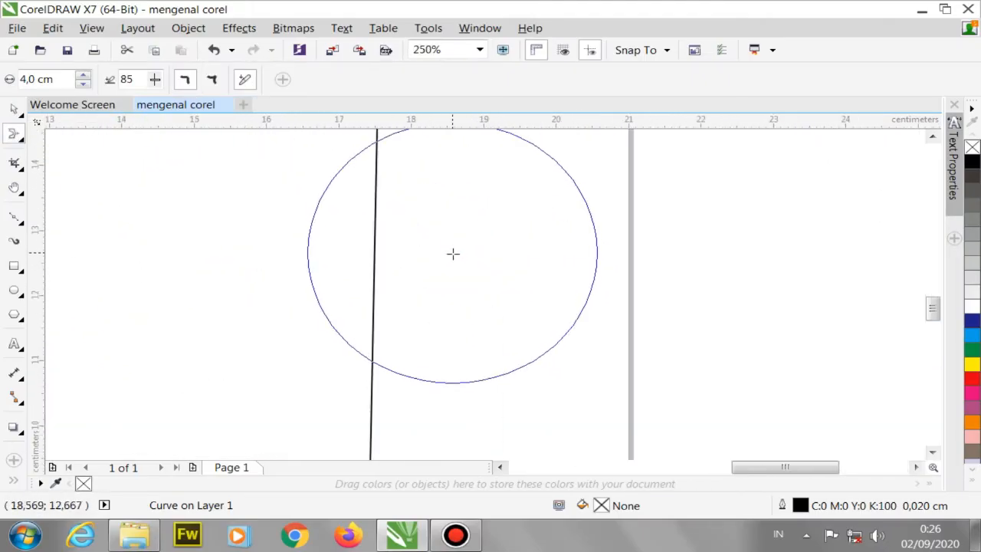
pyautogui.scroll(-2, 455, 260)
pyautogui.moveTo(453, 262)
pyautogui.mouseDown()
pyautogui.moveTo(375, 261)
pyautogui.moveTo(360, 283)
pyautogui.moveTo(367, 328)
pyautogui.mouseUp()
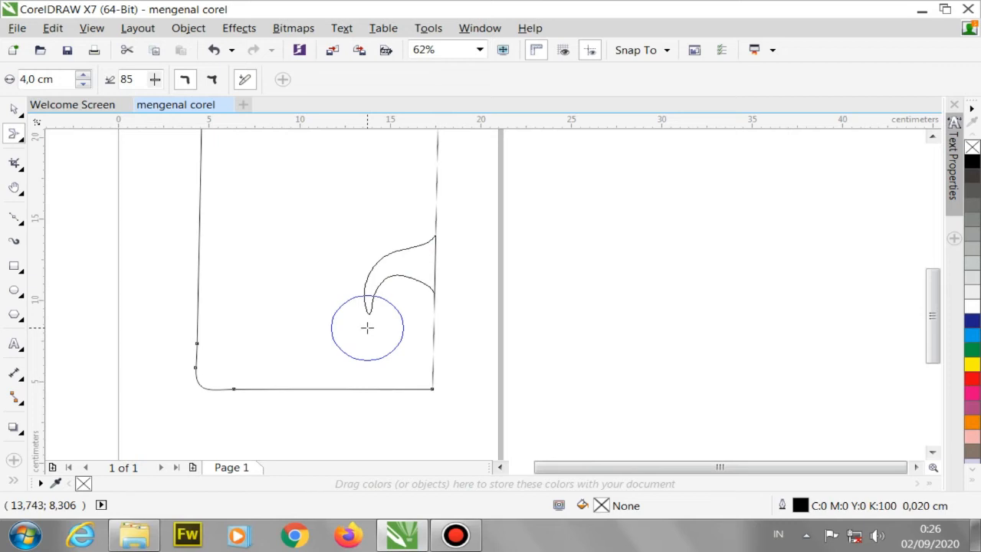
pyautogui.moveTo(486, 212)
pyautogui.mouseDown()
pyautogui.moveTo(367, 203)
pyautogui.moveTo(338, 216)
pyautogui.moveTo(334, 260)
pyautogui.mouseUp()
pyautogui.scroll(-3, 506, 329)
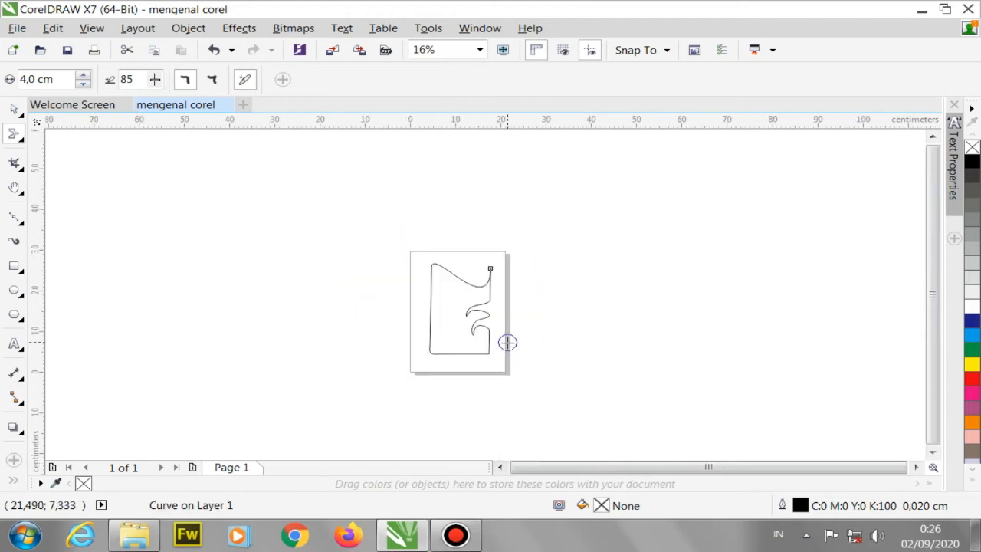
pyautogui.scroll(5, 457, 310)
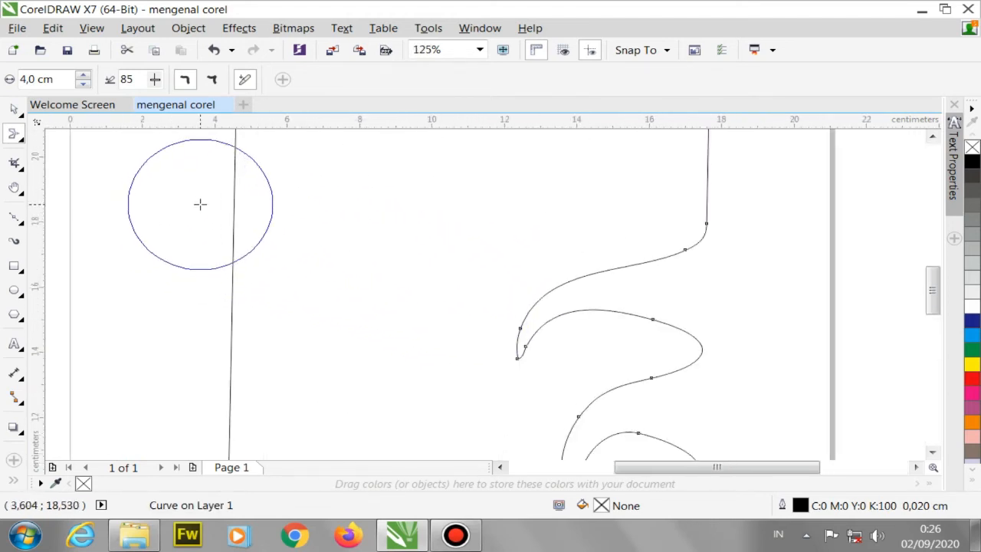
# - Twist the right half of the bottom edge into a counterclockwise spiral with the Twirl tool
pyautogui.click(20, 138)
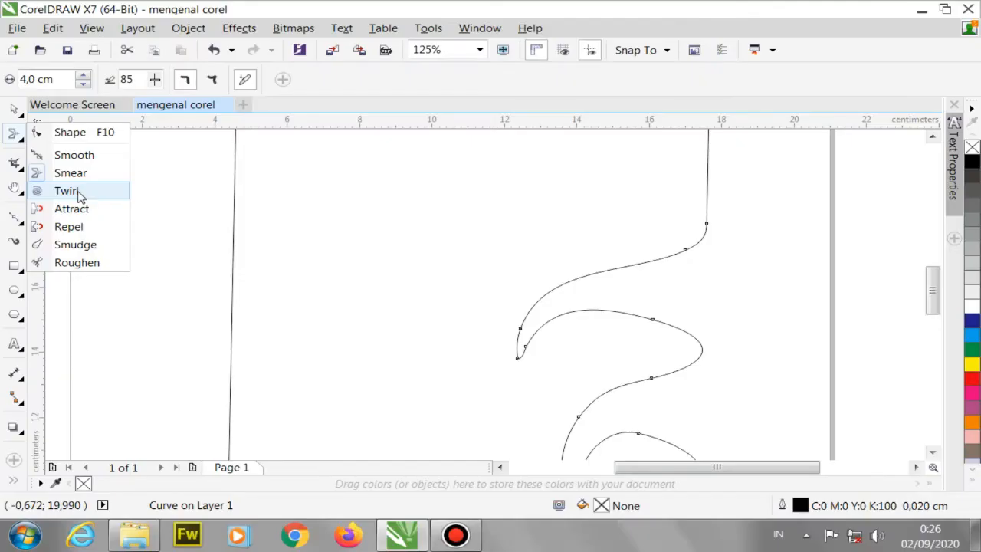
pyautogui.click(79, 193)
pyautogui.scroll(-5, 114, 225)
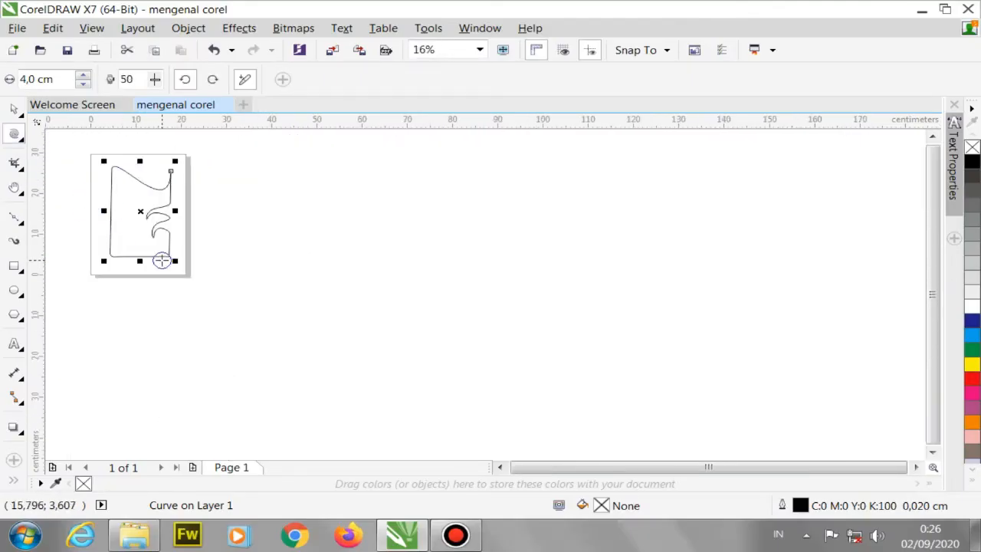
pyautogui.scroll(3, 160, 258)
pyautogui.scroll(-1, 281, 280)
pyautogui.scroll(2, 241, 256)
pyautogui.scroll(-2, 328, 284)
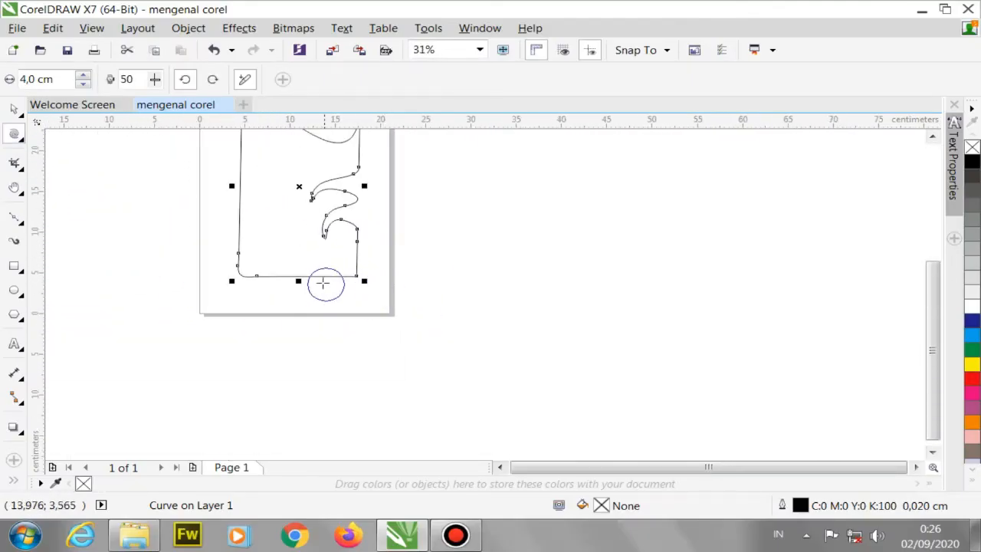
pyautogui.scroll(3, 323, 281)
pyautogui.moveTo(341, 241); pyautogui.dragTo(340, 239)
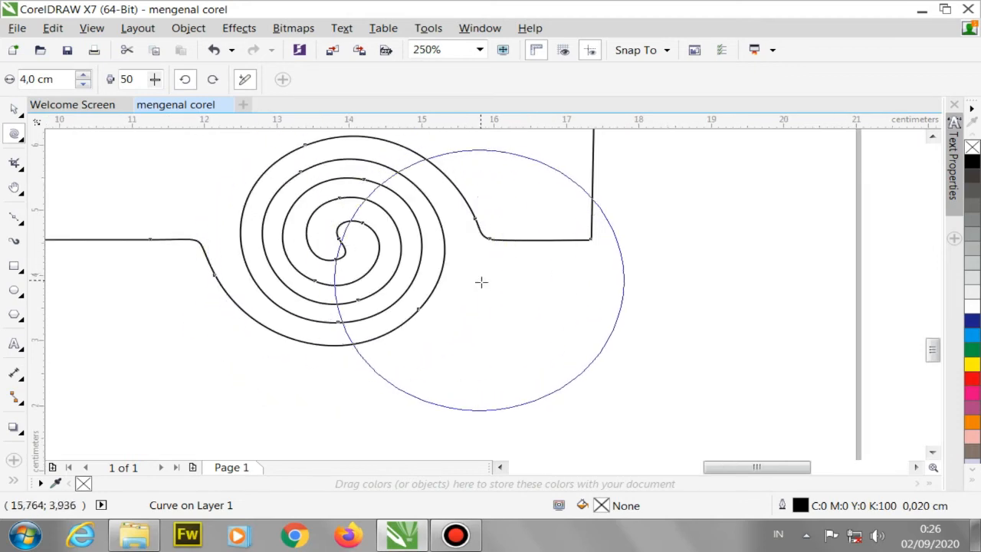
# - Add a second, denser twirl on the bottom edge to the left of the first spiral
pyautogui.scroll(-2, 469, 273)
pyautogui.scroll(2, 415, 289)
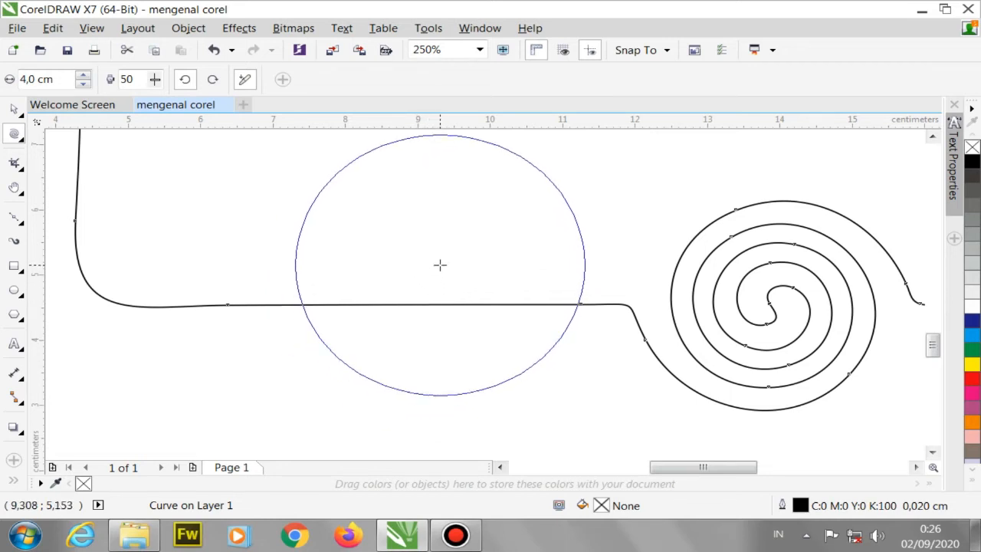
pyautogui.scroll(-2, 414, 307)
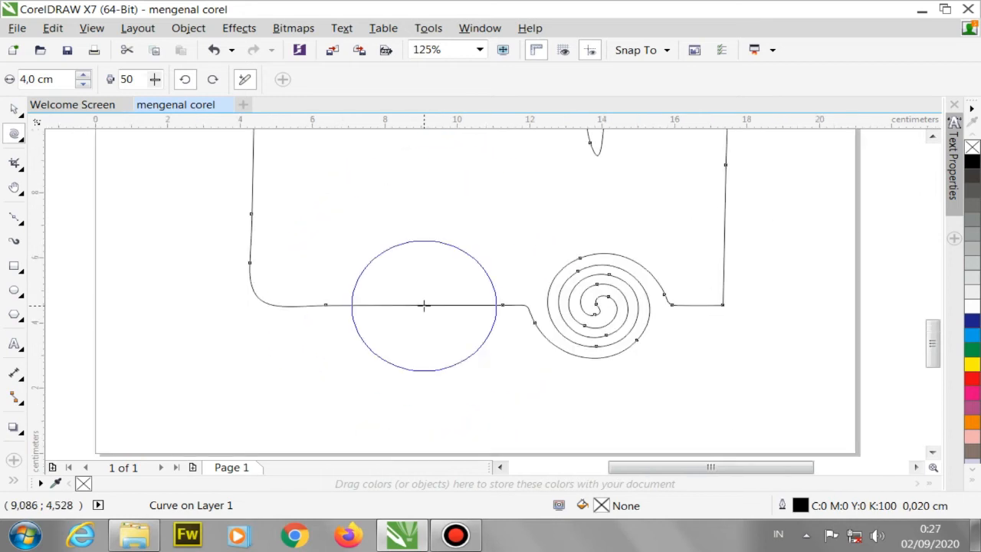
pyautogui.scroll(2, 414, 307)
pyautogui.scroll(-1, 475, 315)
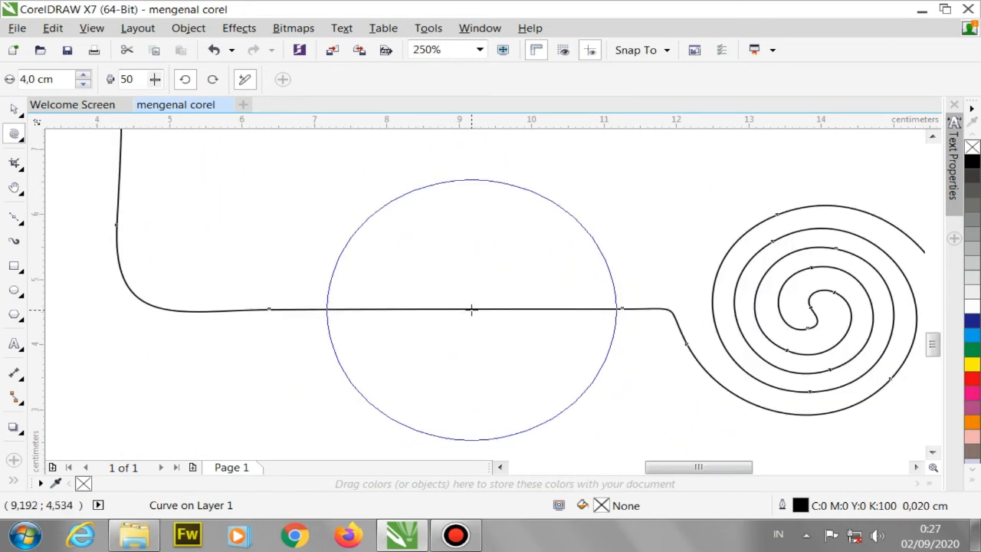
pyautogui.moveTo(475, 309); pyautogui.dragTo(475, 310)
pyautogui.scroll(-3, 475, 310)
pyautogui.scroll(3, 475, 309)
pyautogui.scroll(-3, 476, 310)
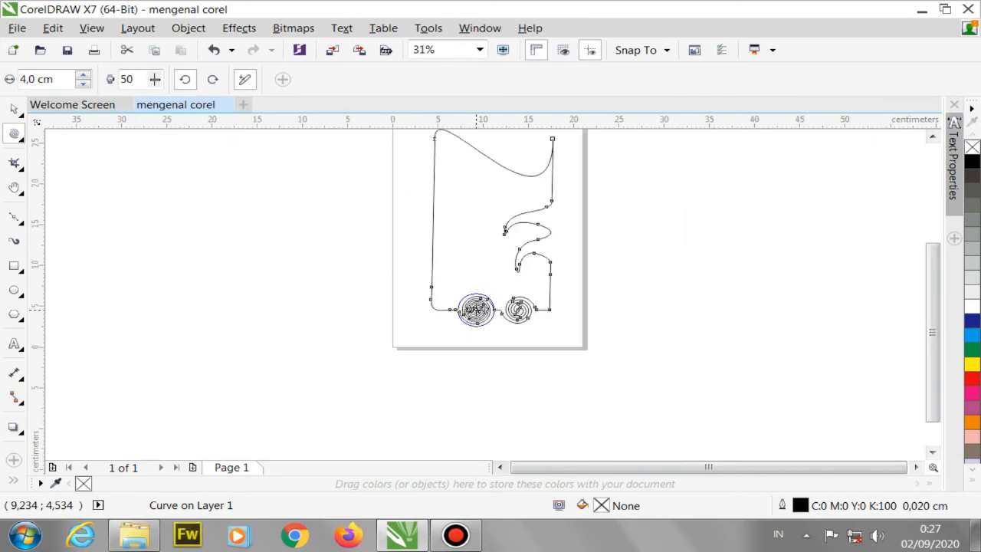
# - Pull the middle of the shape's left edge inward with the Attract tool
pyautogui.click(22, 141)
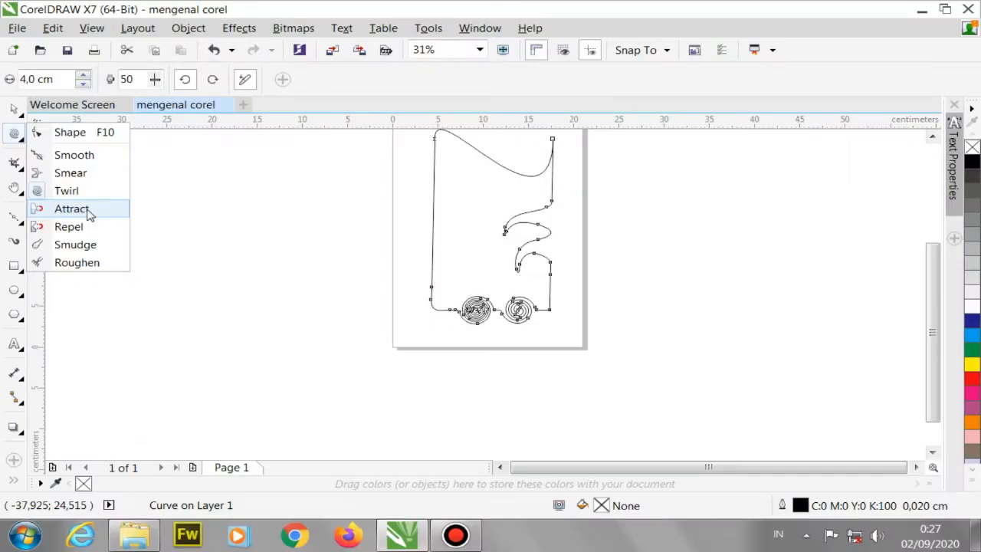
pyautogui.click(42, 215)
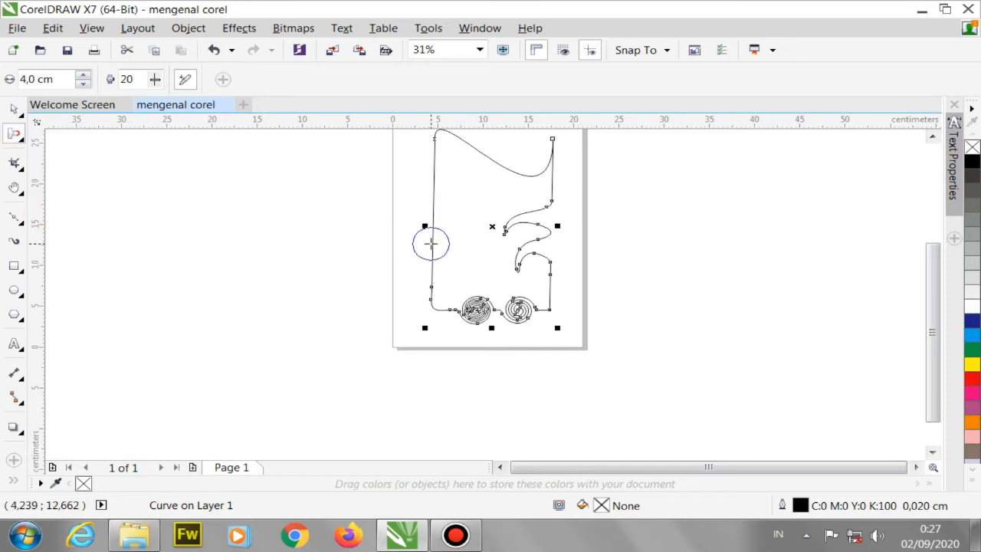
pyautogui.scroll(3, 436, 246)
pyautogui.scroll(-3, 423, 257)
pyautogui.scroll(4, 423, 257)
pyautogui.scroll(-3, 431, 252)
pyautogui.scroll(3, 422, 256)
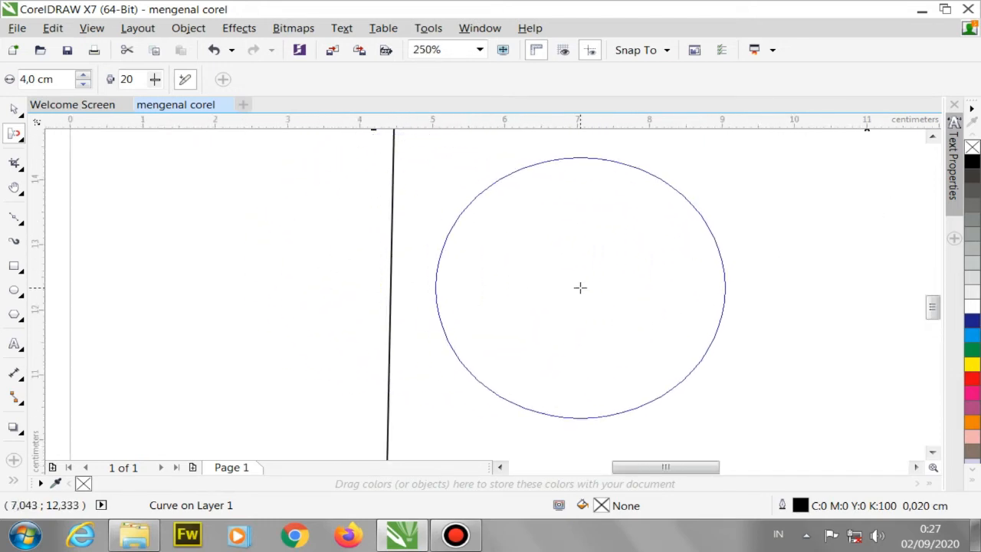
pyautogui.click(528, 268)
pyautogui.moveTo(528, 267); pyautogui.dragTo(528, 268)
# - Attract a neighbouring section of the left edge inward with a short upward stroke to extend the jagged distortion
pyautogui.scroll(-3, 528, 299)
pyautogui.scroll(2, 523, 313)
pyautogui.click(535, 347)
pyautogui.moveTo(535, 346); pyautogui.dragTo(535, 317)
pyautogui.scroll(-2, 535, 317)
pyautogui.scroll(3, 529, 322)
pyautogui.scroll(-2, 520, 296)
pyautogui.scroll(1, 515, 274)
pyautogui.scroll(-1, 539, 318)
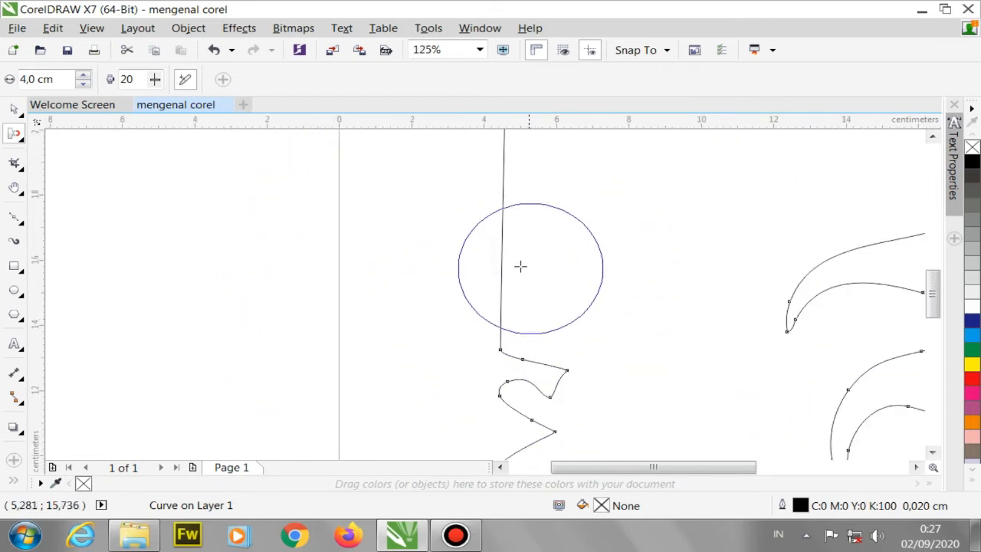
# - Push the straight section of the left edge above the jagged notches outward into a rounded bulge with the Repel tool
pyautogui.click(19, 139)
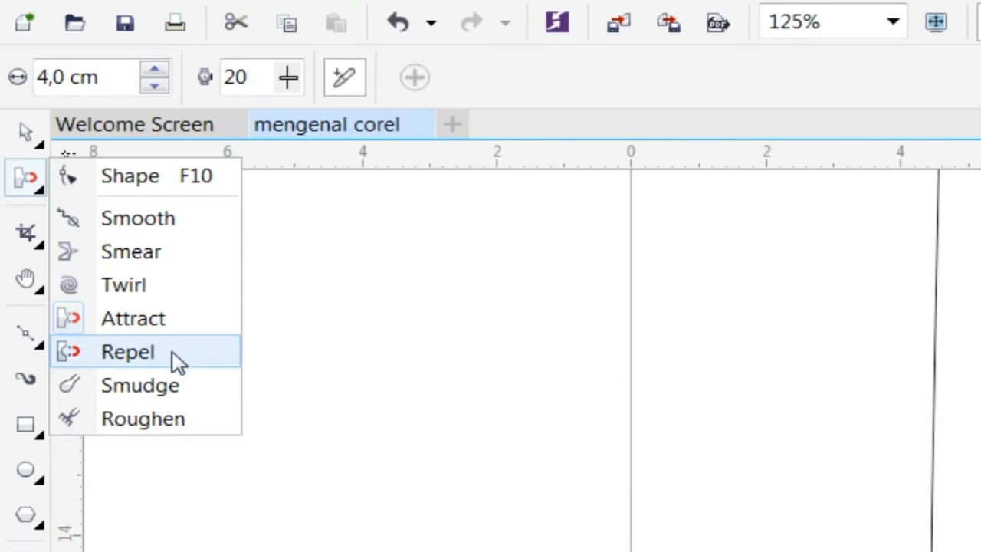
pyautogui.click(172, 355)
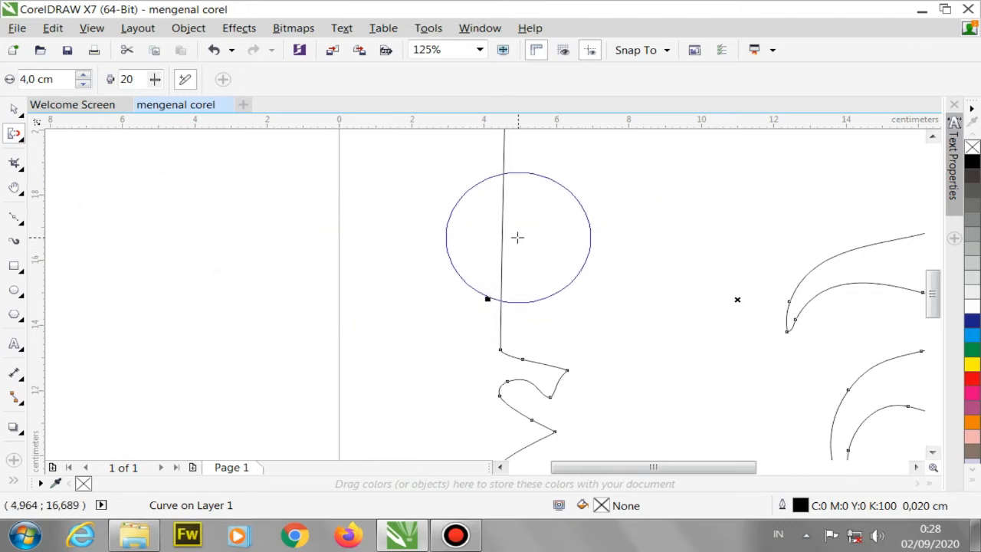
pyautogui.moveTo(513, 238); pyautogui.dragTo(513, 237)
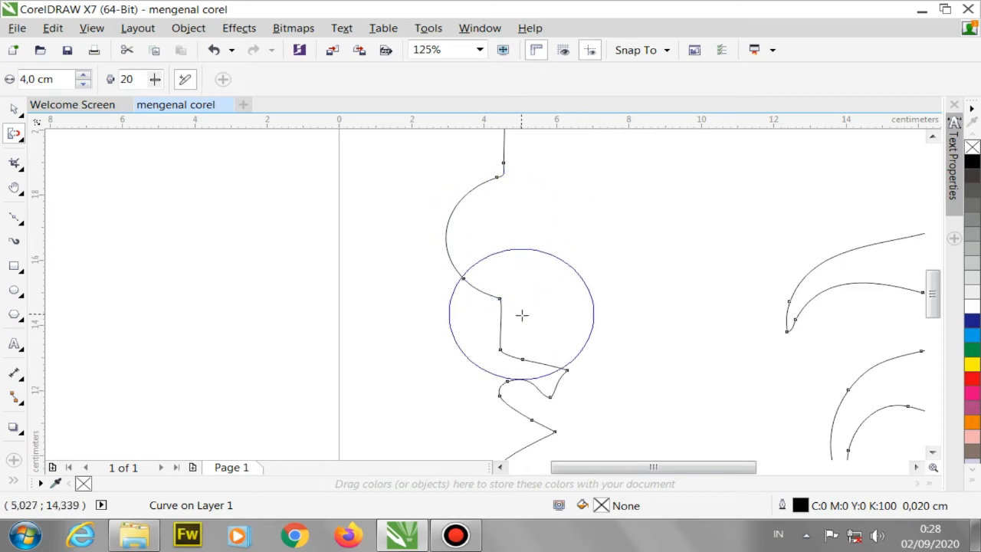
# - Repel a second rounded bulge outward near the upper end of the left edge, leaving a straight segment above the first bulge
pyautogui.scroll(-2, 521, 315)
pyautogui.scroll(2, 525, 254)
pyautogui.click(510, 269)
pyautogui.moveTo(511, 269); pyautogui.dragTo(519, 280)
pyautogui.scroll(-4, 519, 280)
pyautogui.scroll(3, 527, 322)
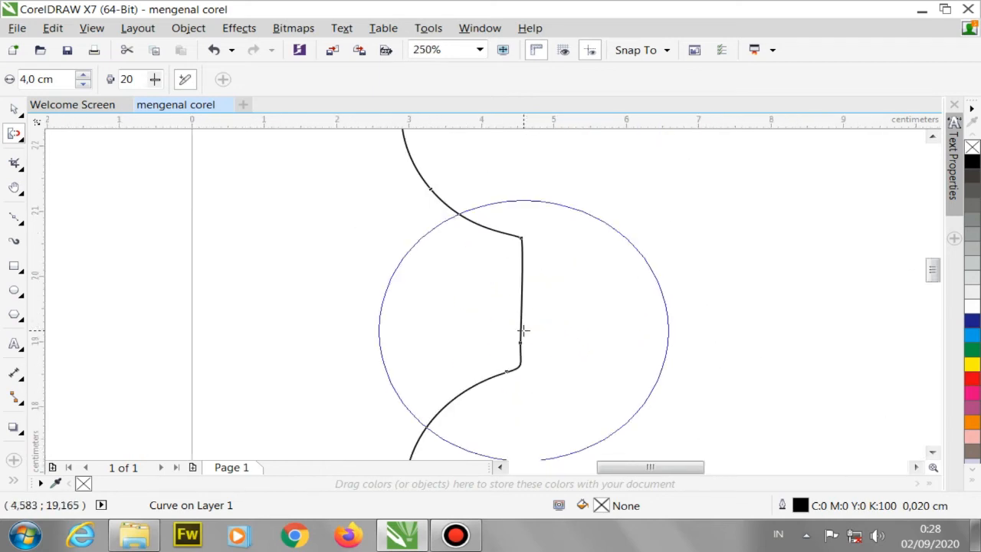
# - Repel the straight segment between the two bulges outward to form a third bulge on the left edge
pyautogui.moveTo(534, 330); pyautogui.dragTo(537, 329)
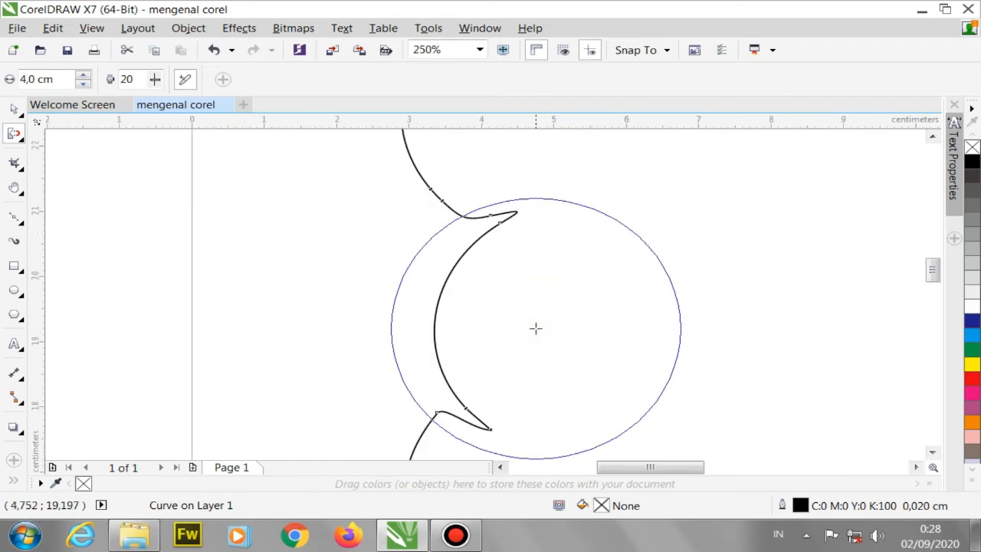
pyautogui.scroll(-2, 536, 329)
pyautogui.scroll(3, 536, 345)
pyautogui.scroll(-3, 540, 372)
pyautogui.scroll(1, 537, 376)
pyautogui.scroll(-2, 537, 383)
pyautogui.scroll(1, 584, 259)
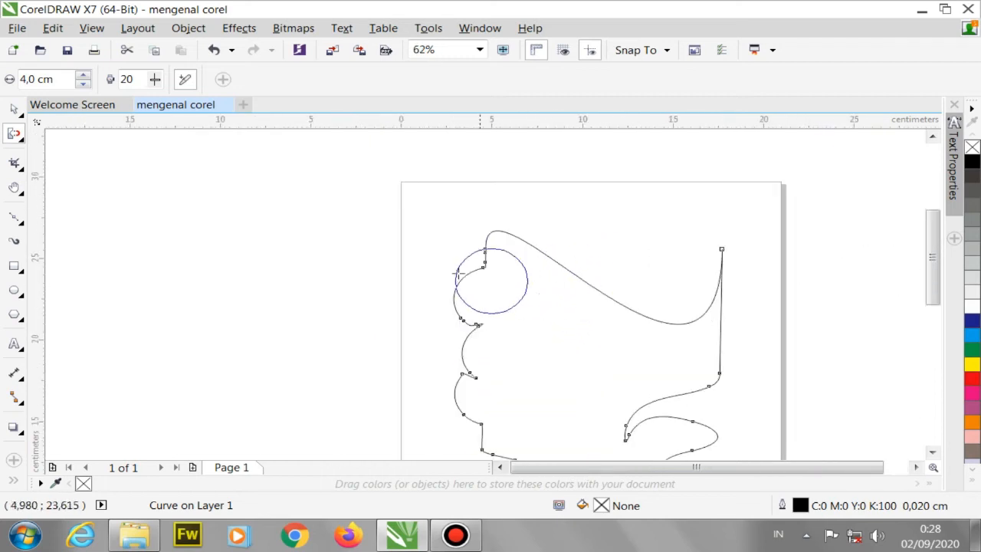
# - Cut a long diagonal groove from the middle of the upper slope down into the shape with the Smudge tool
pyautogui.click(24, 143)
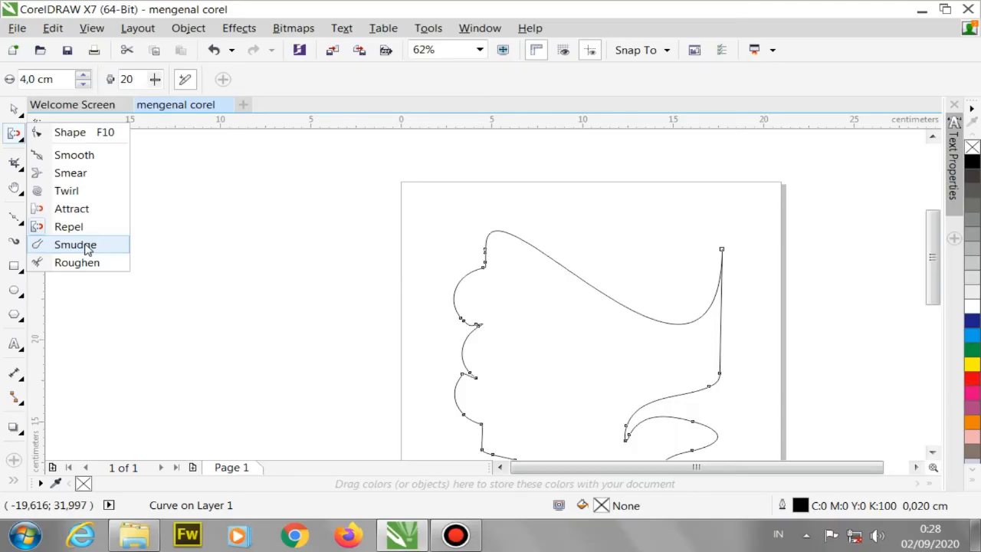
pyautogui.click(75, 245)
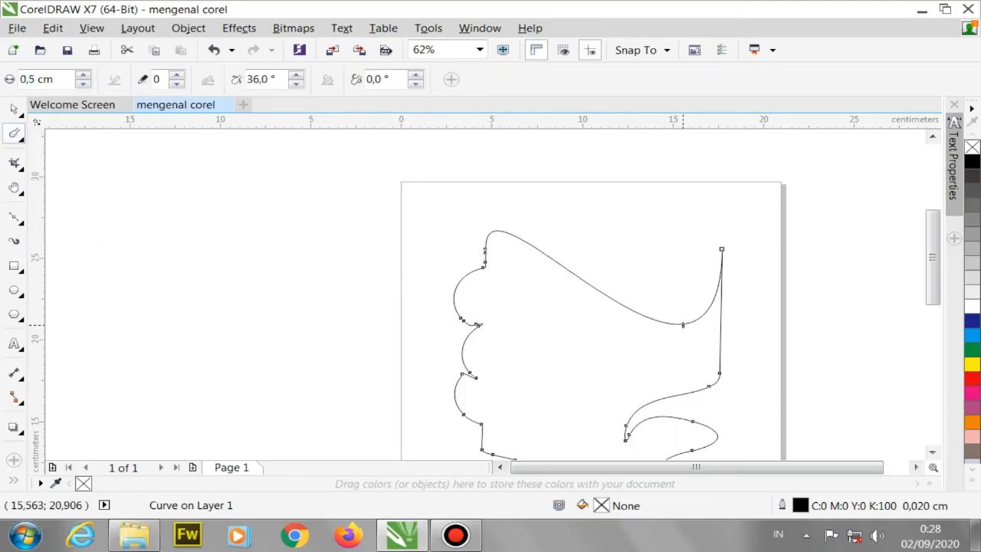
pyautogui.scroll(5, 682, 322)
pyautogui.scroll(-5, 630, 292)
pyautogui.scroll(2, 568, 257)
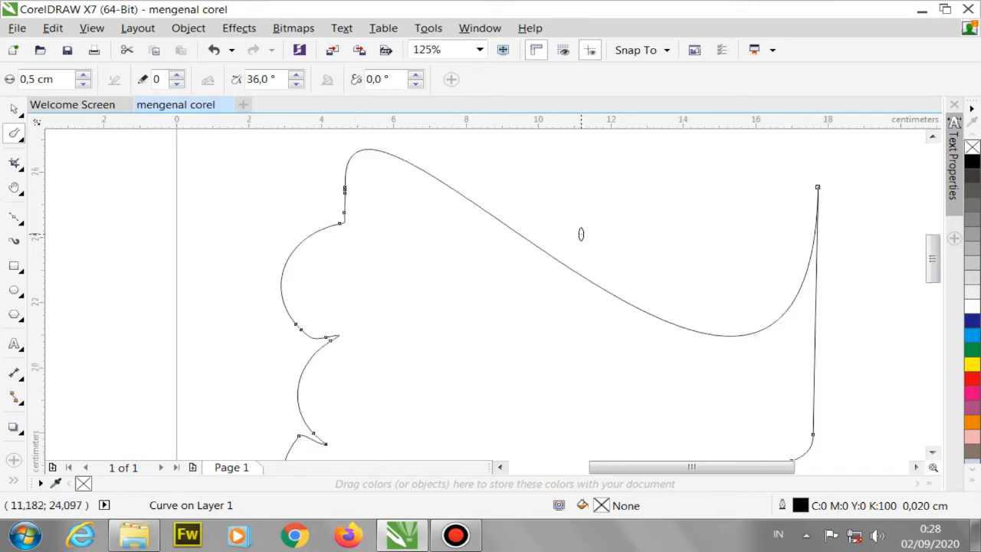
pyautogui.moveTo(561, 256); pyautogui.dragTo(411, 335)
# - Smudge a second diagonal groove into the shape, roughly parallel to the first and just to its right
pyautogui.scroll(4, 565, 284)
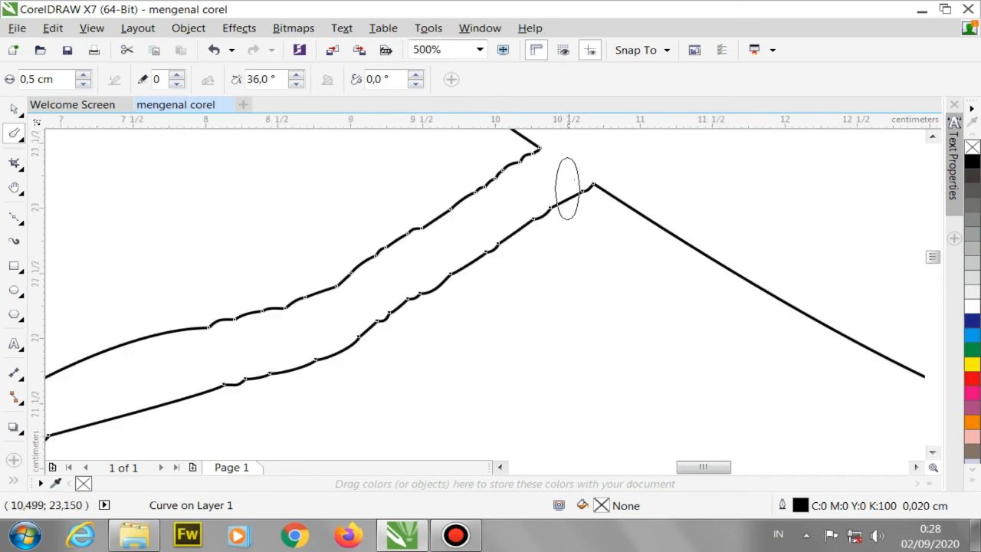
pyautogui.scroll(-4, 390, 268)
pyautogui.scroll(4, 337, 313)
pyautogui.scroll(-4, 429, 314)
pyautogui.scroll(4, 502, 306)
pyautogui.scroll(-4, 529, 287)
pyautogui.moveTo(537, 265)
pyautogui.mouseDown()
pyautogui.moveTo(464, 285)
pyautogui.moveTo(368, 350)
pyautogui.mouseUp()
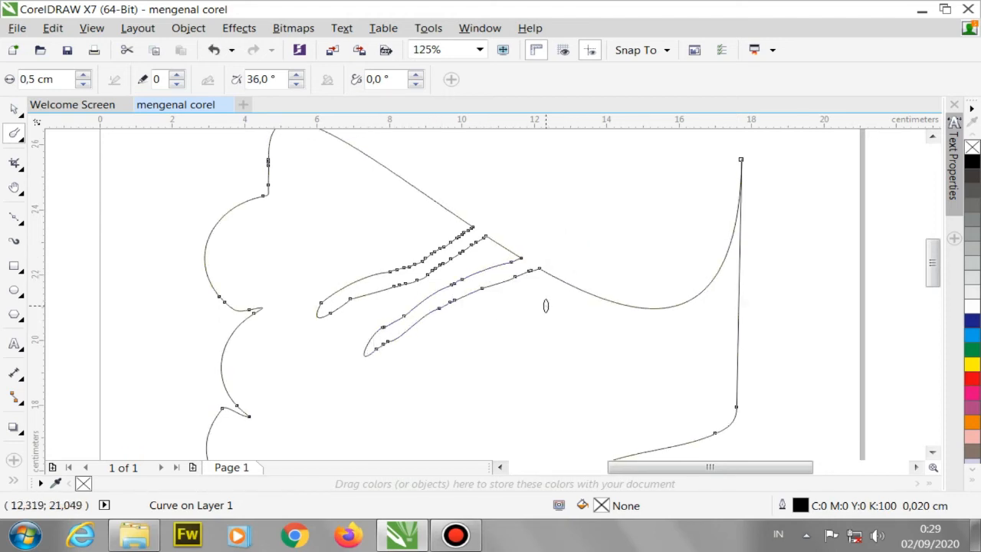
# - Set the Smudge nib size to 0.1 cm and cut two thin diagonal grooves into the upper slope left of the wide ones
pyautogui.scroll(2, 549, 320)
pyautogui.scroll(-2, 559, 322)
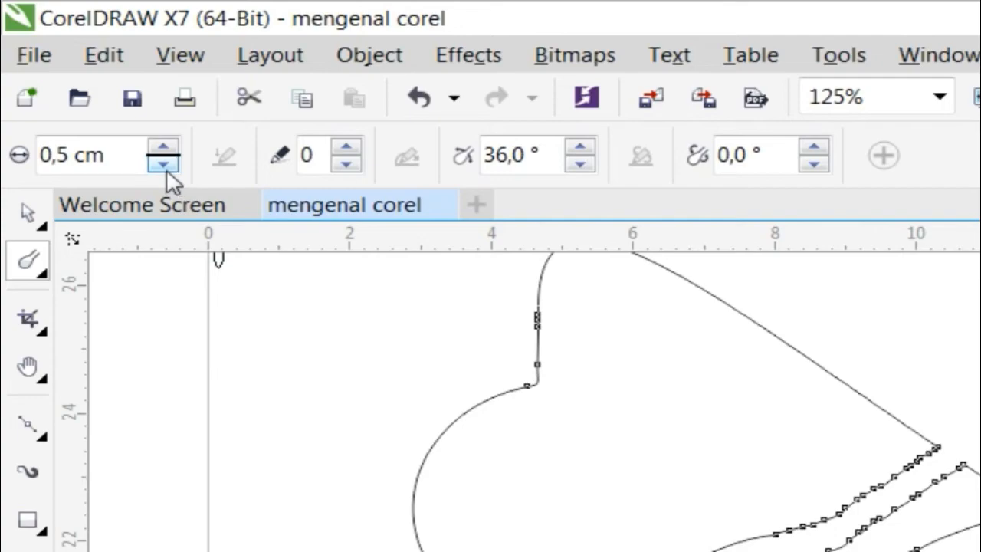
pyautogui.click(164, 164)
pyautogui.click(164, 164)
pyautogui.click(164, 164)
pyautogui.click(82, 85)
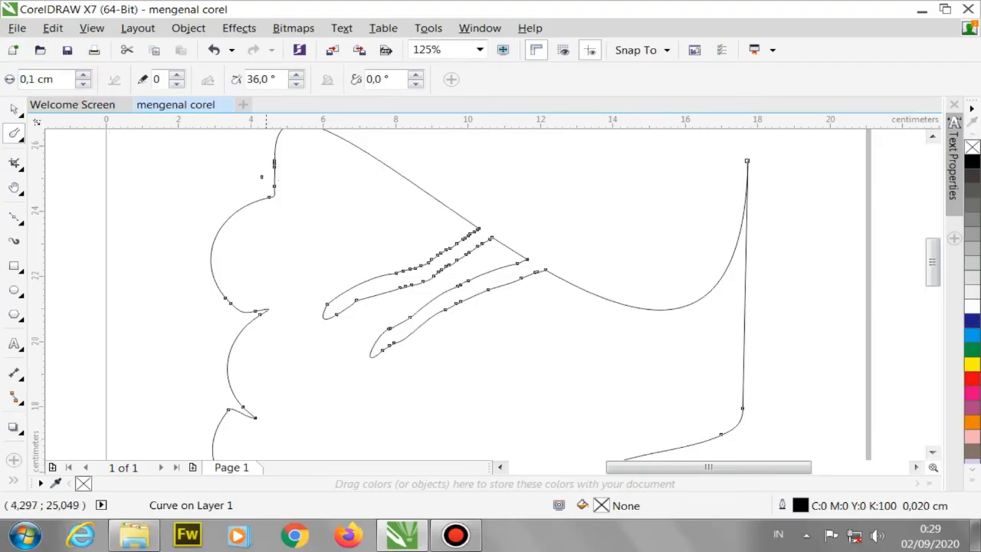
pyautogui.moveTo(384, 163); pyautogui.dragTo(321, 238)
pyautogui.moveTo(414, 184); pyautogui.dragTo(366, 234)
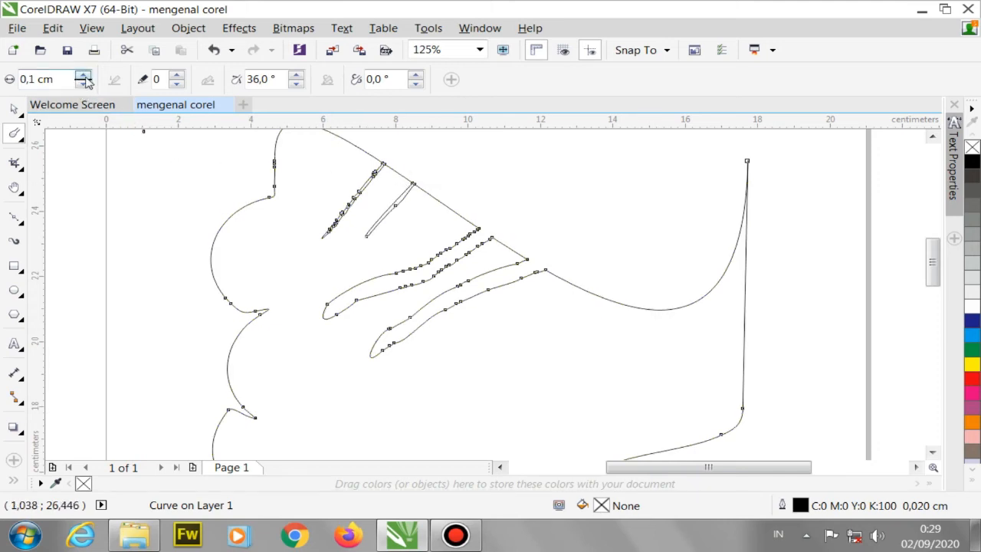
pyautogui.scroll(-3, 312, 197)
pyautogui.scroll(3, 334, 204)
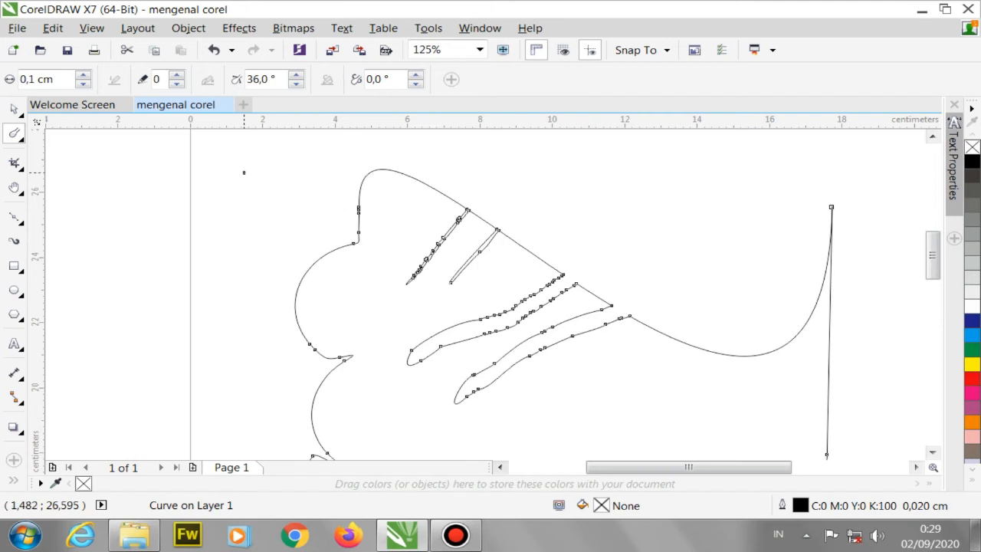
# - Roughen part of the upper slope between the thin and wide grooves into small teeth with the Roughen tool
pyautogui.click(23, 141)
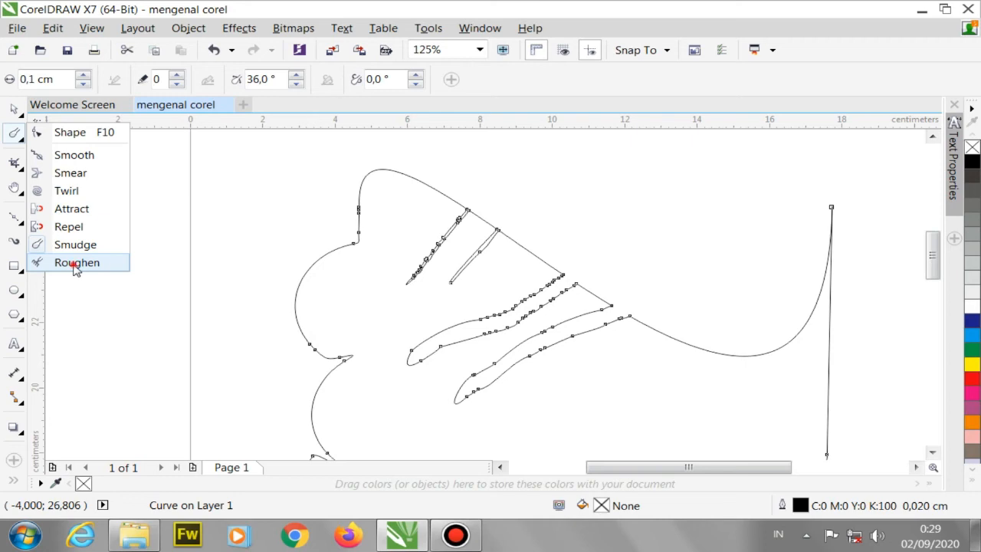
pyautogui.click(76, 262)
pyautogui.scroll(-1, 426, 284)
pyautogui.scroll(2, 426, 283)
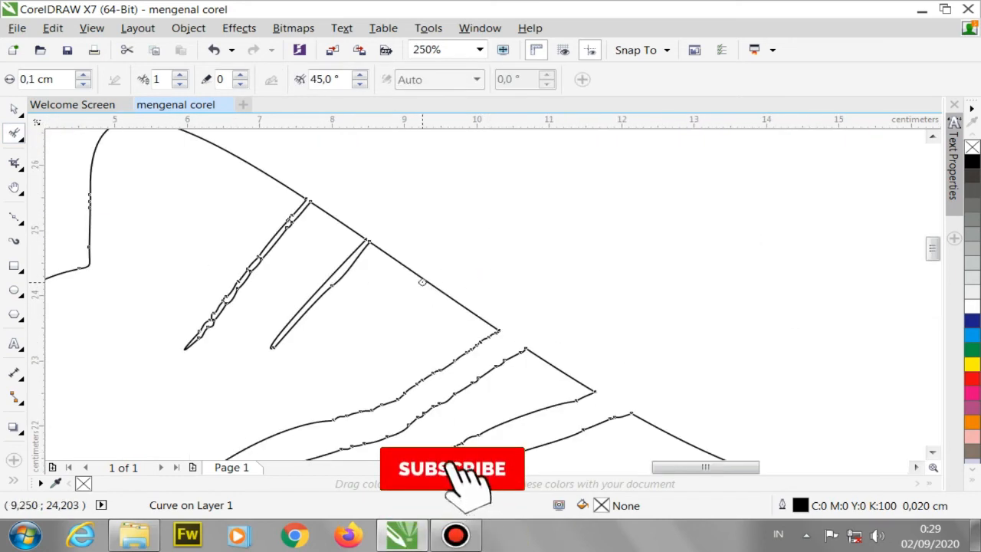
pyautogui.scroll(3, 444, 282)
pyautogui.scroll(-3, 475, 279)
pyautogui.scroll(2, 397, 230)
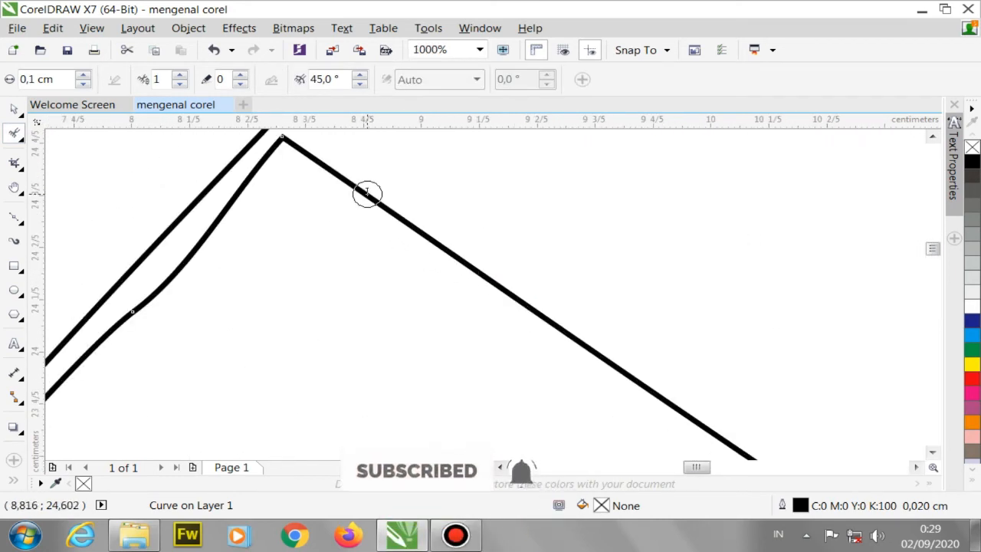
pyautogui.moveTo(366, 192); pyautogui.dragTo(528, 307)
pyautogui.scroll(-3, 528, 306)
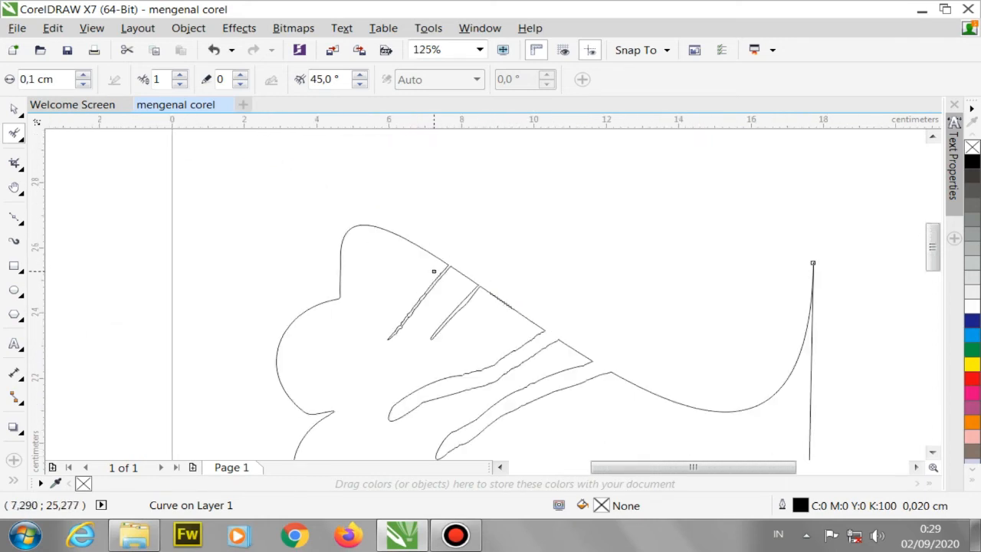
# - Roughen the upper slope from left of the first thin groove up towards the rounded peak, adding one more tooth at the end
pyautogui.scroll(3, 434, 271)
pyautogui.scroll(-2, 540, 366)
pyautogui.scroll(2, 538, 367)
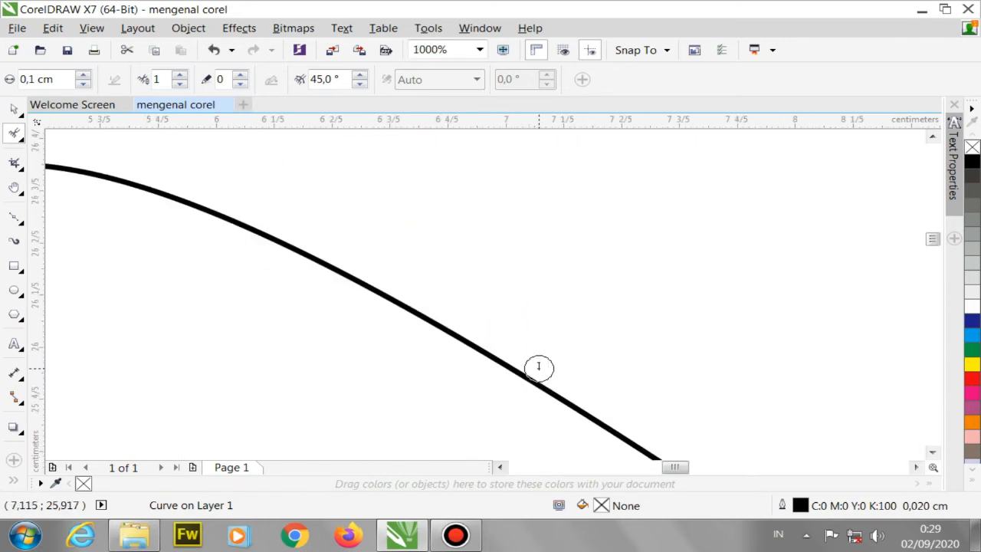
pyautogui.moveTo(550, 394)
pyautogui.mouseDown()
pyautogui.moveTo(506, 359)
pyautogui.moveTo(302, 256)
pyautogui.moveTo(149, 191)
pyautogui.moveTo(209, 210)
pyautogui.mouseUp()
pyautogui.scroll(-2, 337, 303)
pyautogui.scroll(2, 355, 327)
pyautogui.scroll(-2, 442, 335)
pyautogui.scroll(2, 306, 314)
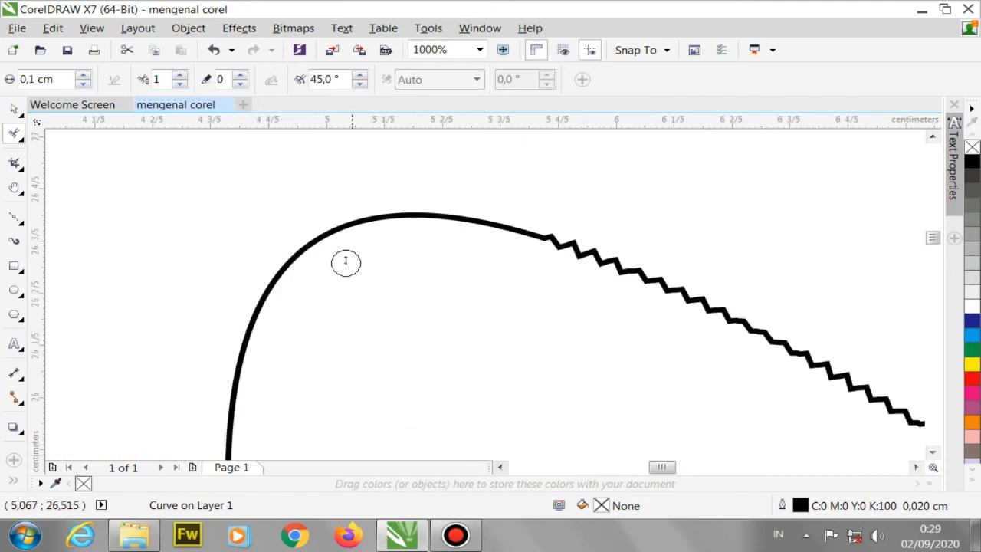
pyautogui.click(515, 231)
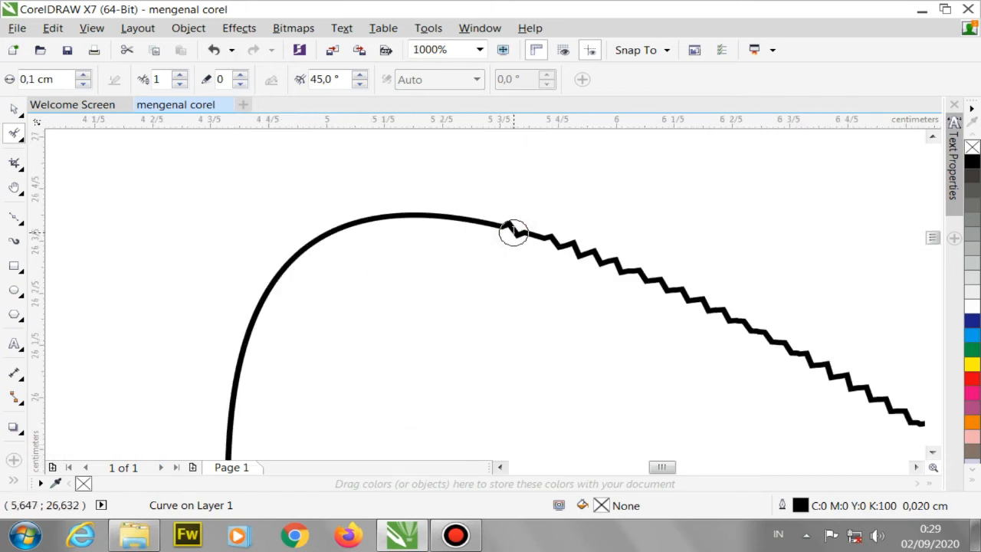
# - Try to extend the roughened teeth around the rounded upper-left peak of the shape
pyautogui.moveTo(486, 223)
pyautogui.mouseDown()
pyautogui.moveTo(381, 217)
pyautogui.moveTo(311, 244)
pyautogui.moveTo(287, 298)
pyautogui.mouseUp()
pyautogui.scroll(-2, 325, 321)
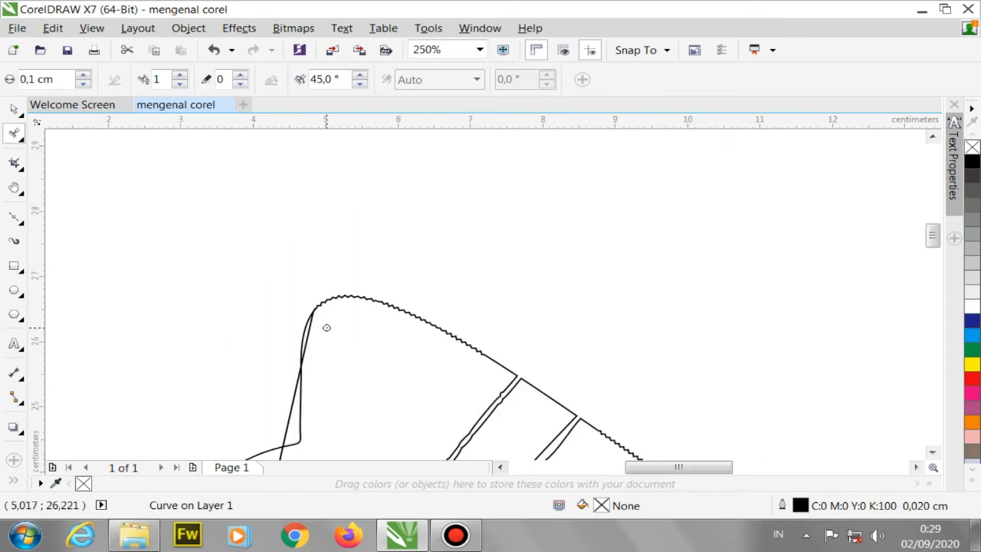
pyautogui.scroll(-2, 326, 327)
pyautogui.hotkey('ctrl', 'z')
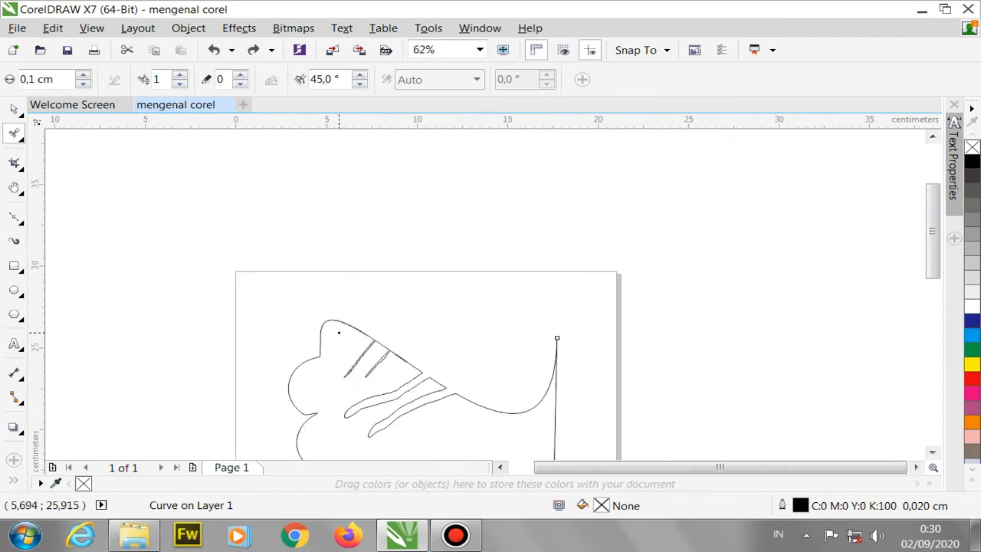
pyautogui.scroll(-2, 300, 188)
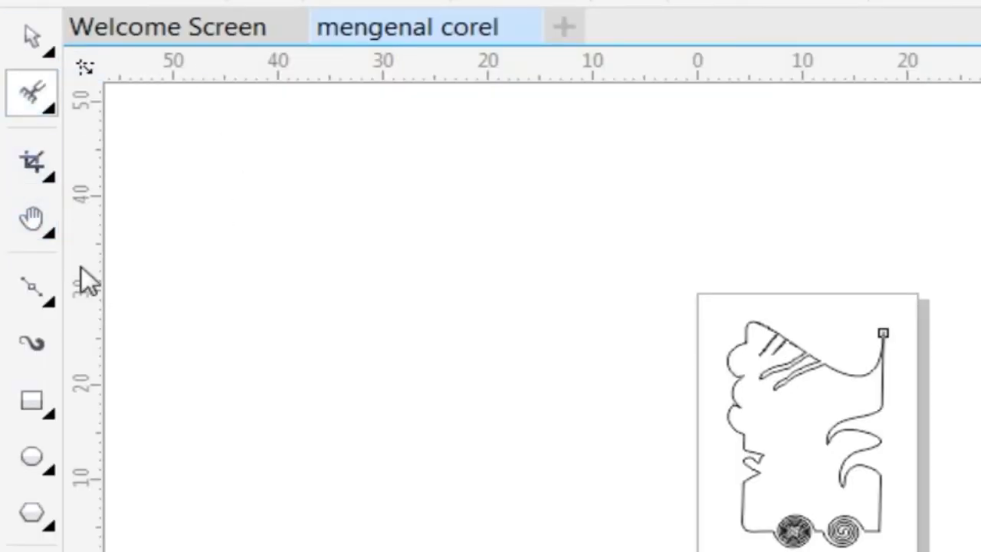
pyautogui.click(31, 160)
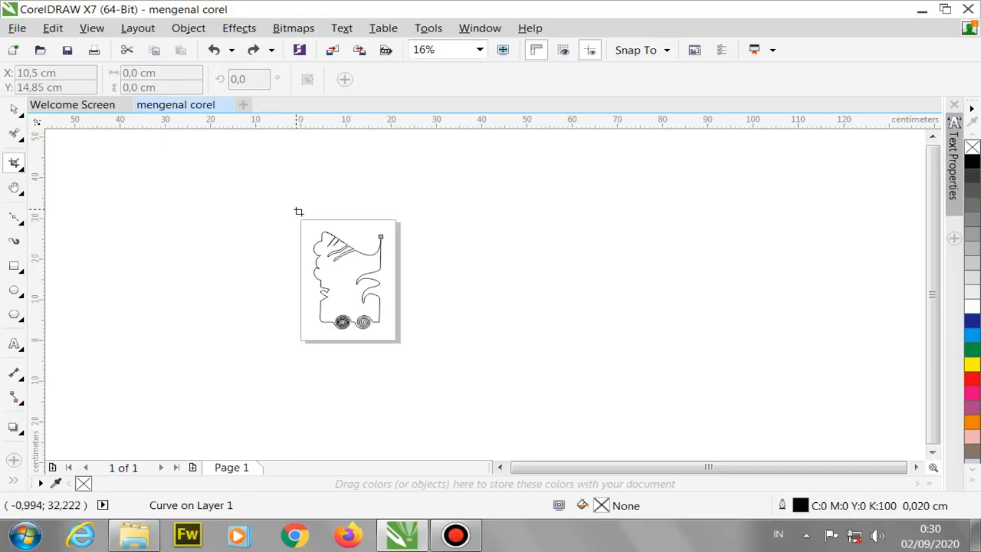
pyautogui.scroll(1, 325, 250)
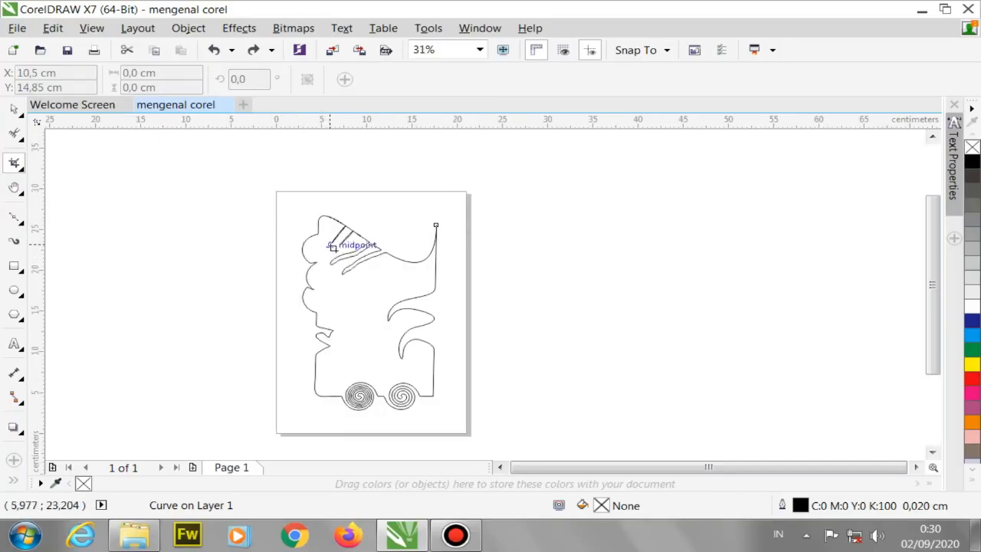
pyautogui.scroll(1, 314, 210)
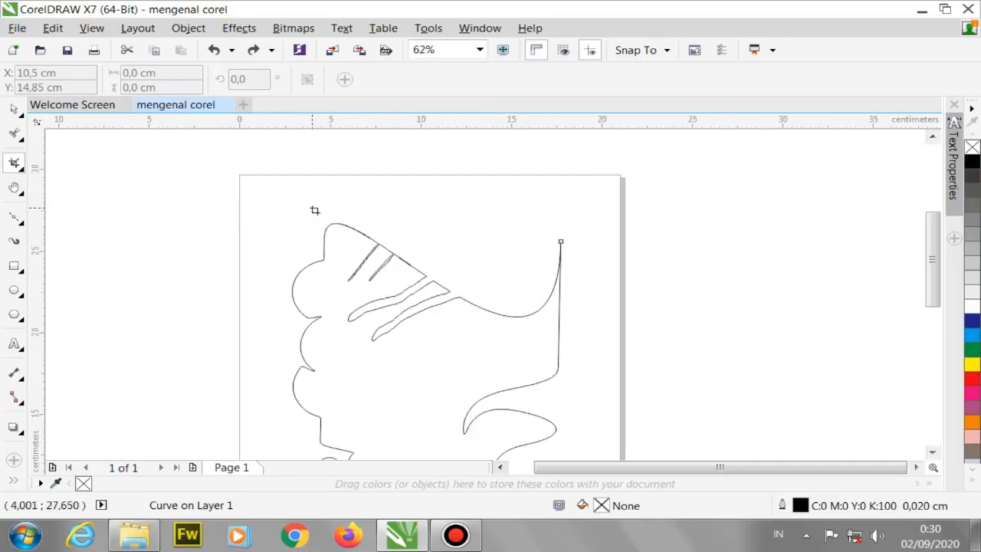
pyautogui.scroll(-1, 301, 203)
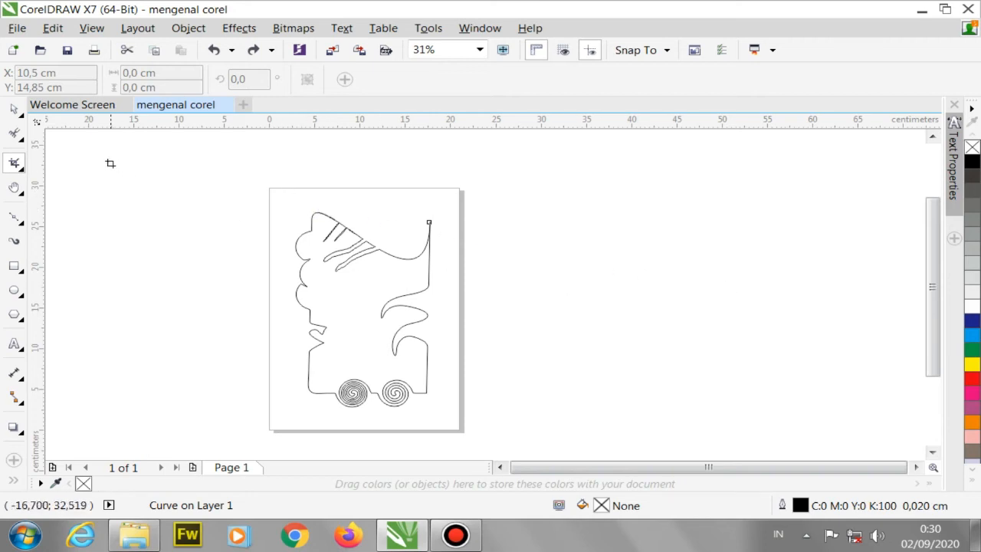
# - Fill the whole curve with cyan (C:100 M:0 Y:0 K:0)
pyautogui.doubleClick(12, 112)
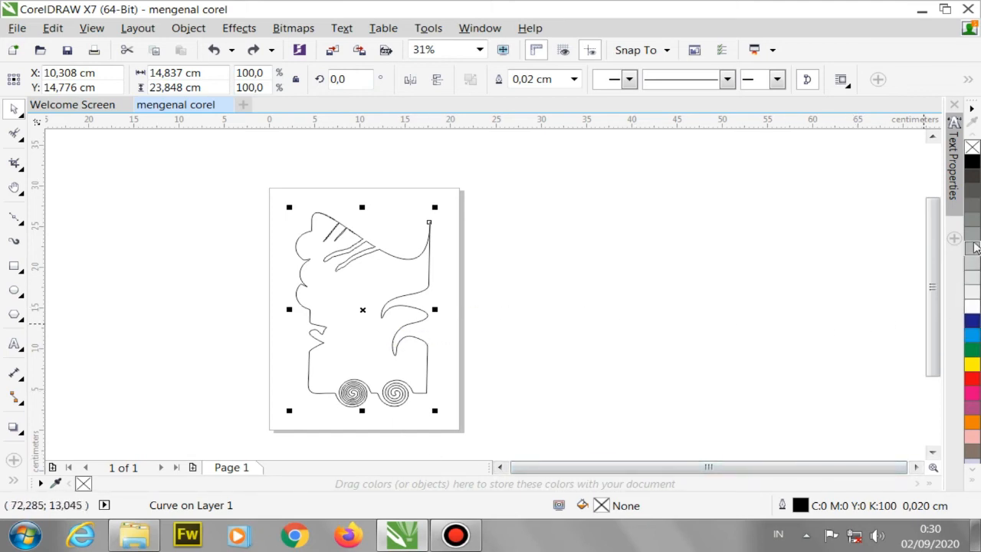
pyautogui.click(972, 336)
pyautogui.scroll(5, 367, 312)
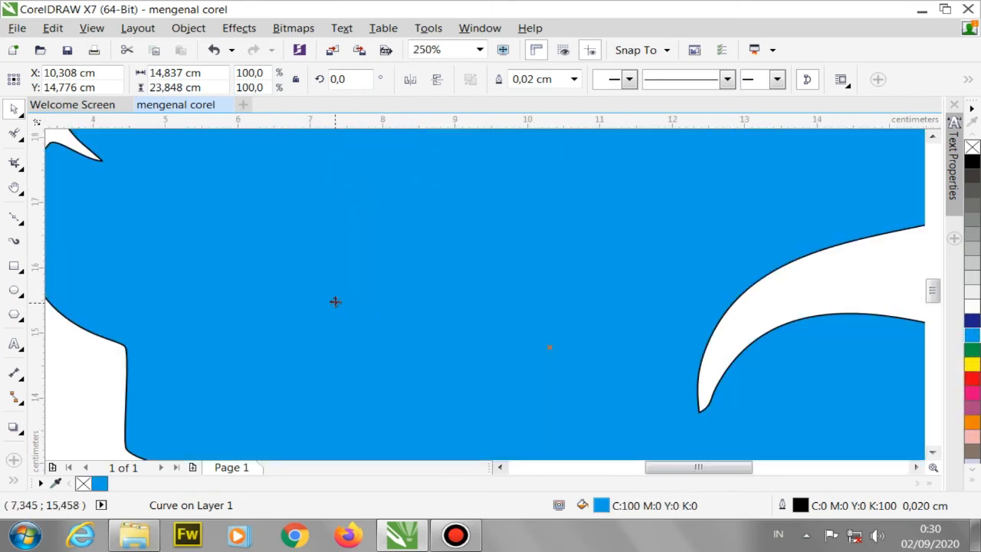
# - Examine the filled shape's left-edge notches and the roughened teeth on its upper slope up close
pyautogui.scroll(-5, 334, 299)
pyautogui.scroll(3, 471, 292)
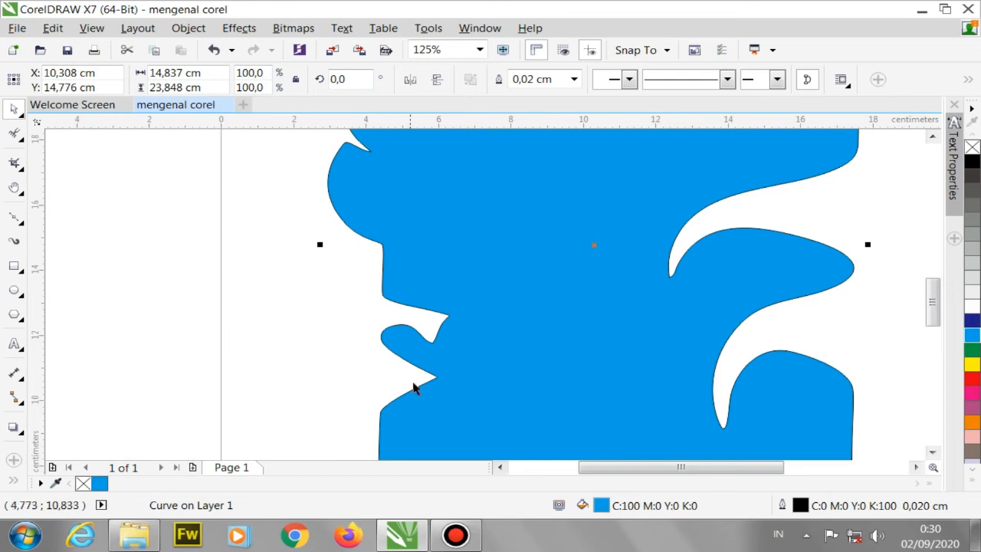
pyautogui.scroll(-3, 401, 383)
pyautogui.scroll(5, 435, 272)
pyautogui.scroll(-4, 425, 262)
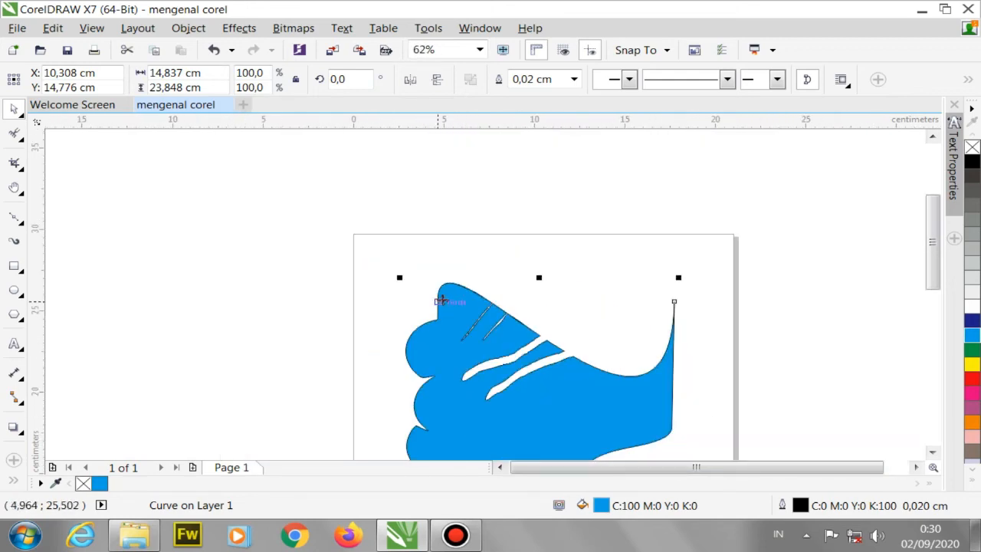
pyautogui.scroll(7, 440, 296)
pyautogui.scroll(-2, 479, 256)
pyautogui.scroll(5, 491, 265)
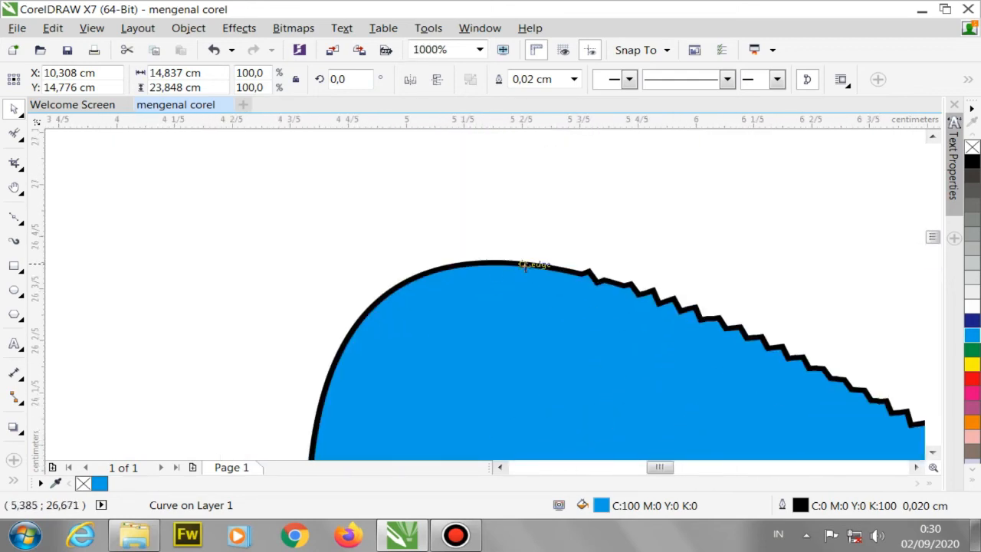
pyautogui.scroll(-3, 504, 272)
pyautogui.scroll(-1, 505, 272)
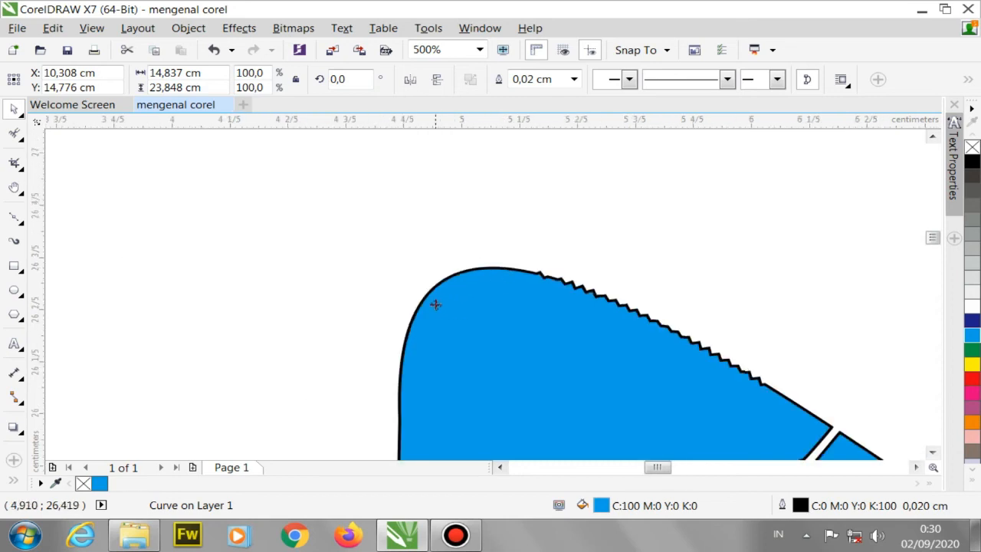
# - Remove the filled curve's black outline by setting its outline width to None
pyautogui.scroll(3, 435, 304)
pyautogui.scroll(-3, 585, 250)
pyautogui.scroll(3, 649, 230)
pyautogui.scroll(-2, 483, 266)
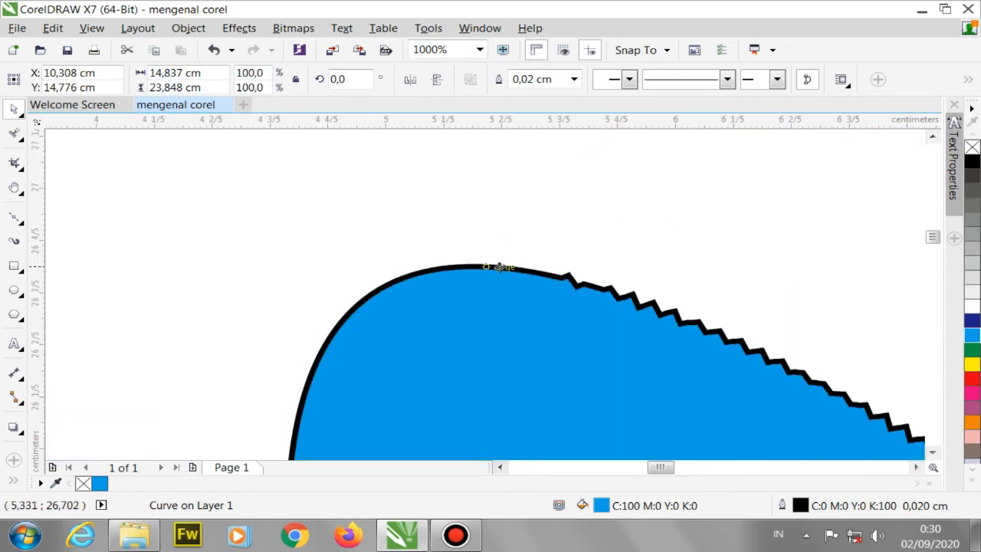
pyautogui.scroll(2, 591, 277)
pyautogui.scroll(-2, 602, 274)
pyautogui.scroll(1, 590, 256)
pyautogui.scroll(1, 590, 256)
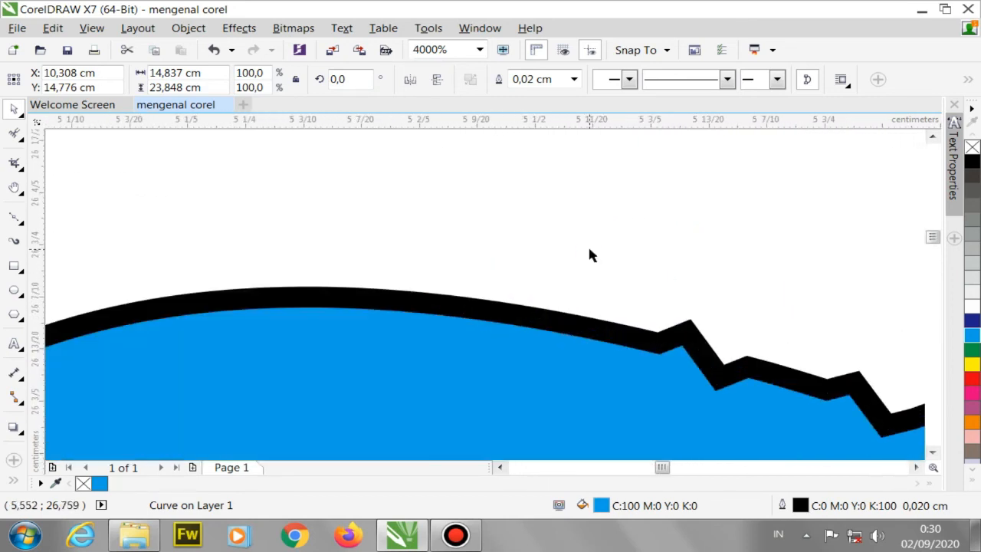
pyautogui.click(574, 79)
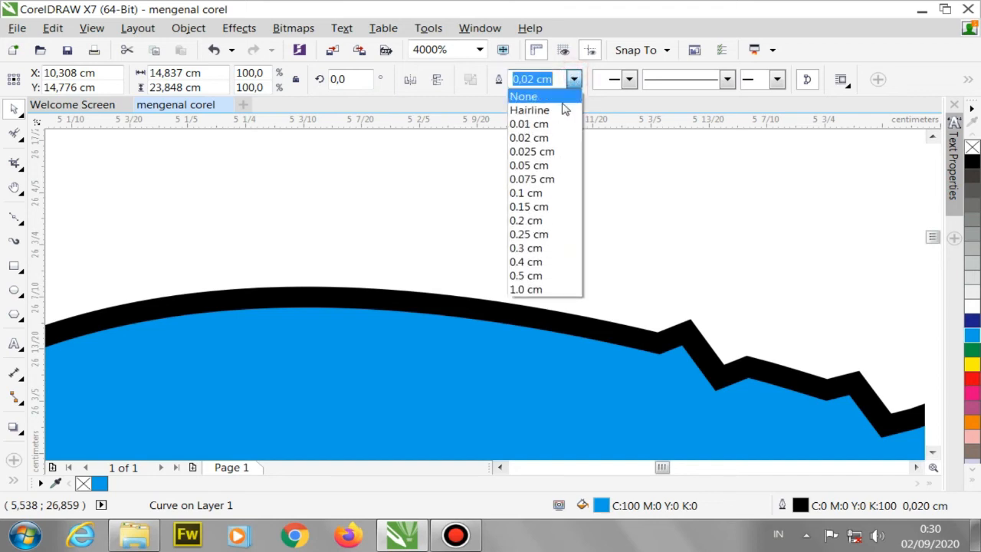
pyautogui.click(564, 108)
pyautogui.click(575, 79)
pyautogui.click(529, 96)
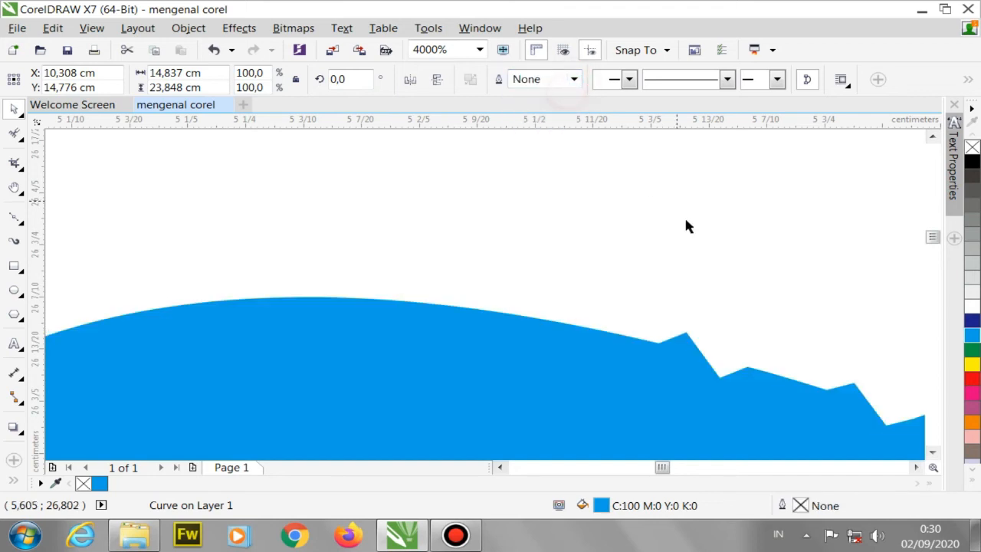
# - Set the curve's outline width to 0.02 cm
pyautogui.scroll(-2, 672, 329)
pyautogui.scroll(3, 674, 300)
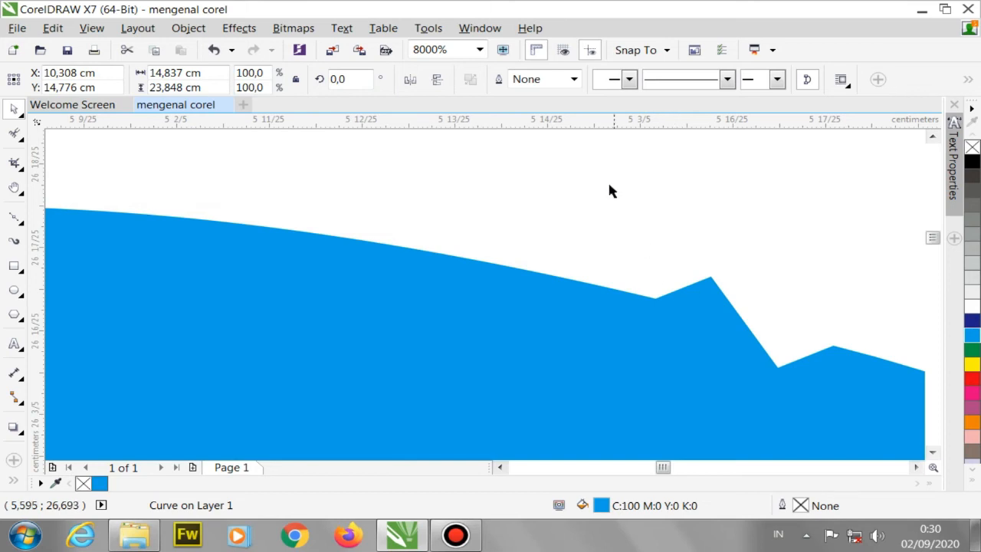
pyautogui.click(573, 79)
pyautogui.click(564, 137)
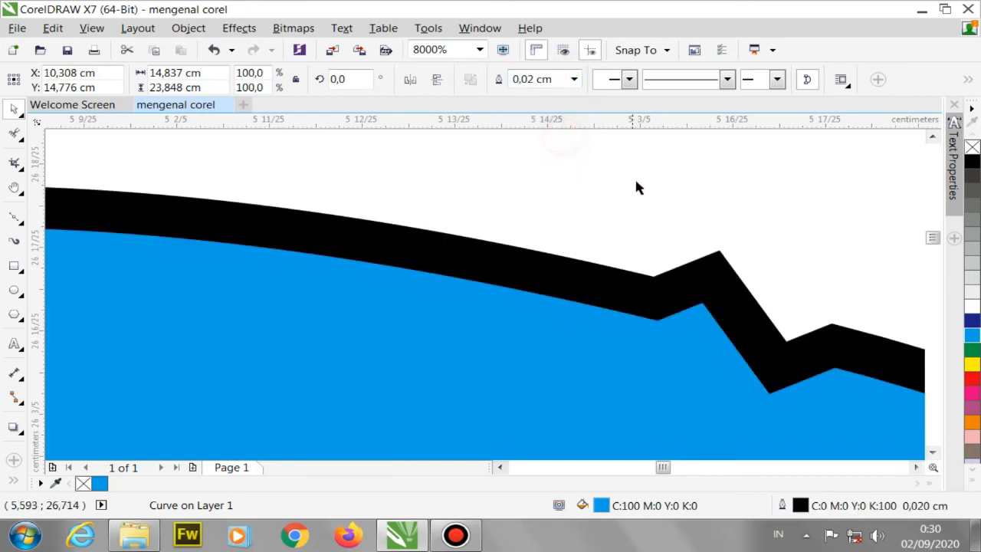
# - Remove the filled curve's outline by assigning no colour to it from the document palette
pyautogui.scroll(-4, 590, 264)
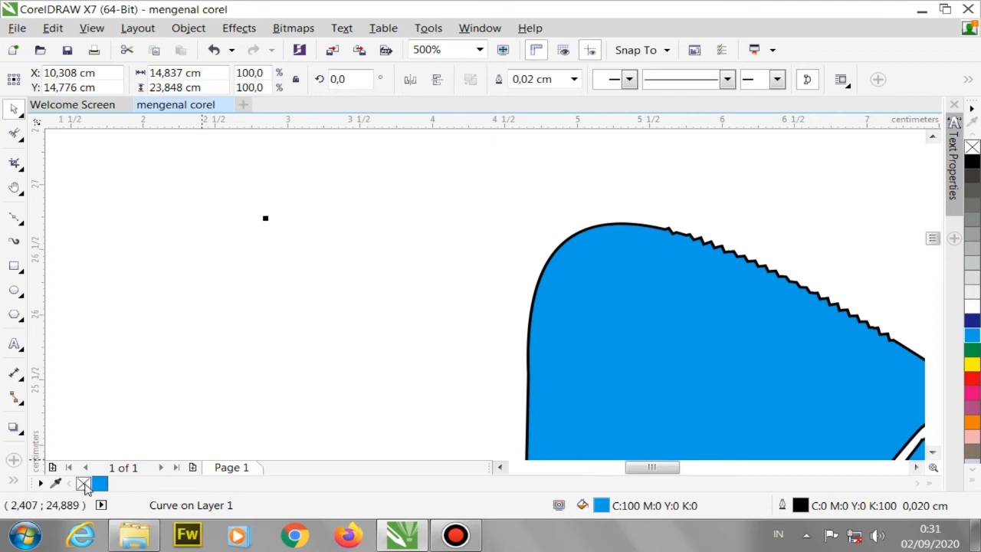
pyautogui.rightClick(571, 318)
pyautogui.click(267, 381)
pyautogui.rightClick(83, 484)
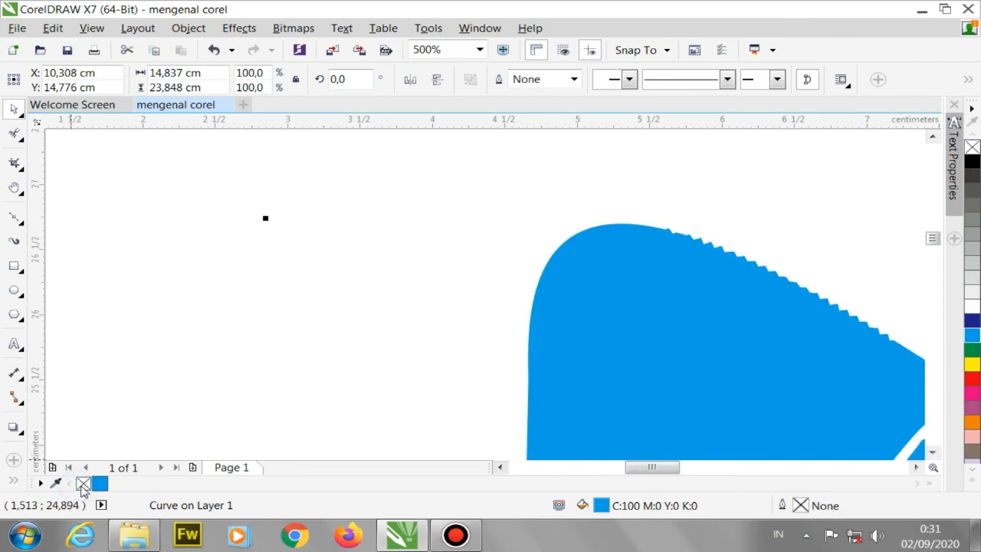
# - Examine the shape without its outline around the rounded peak, roughened teeth, grooves and left lobes
pyautogui.scroll(1, 712, 247)
pyautogui.scroll(-1, 671, 254)
pyautogui.scroll(-3, 670, 254)
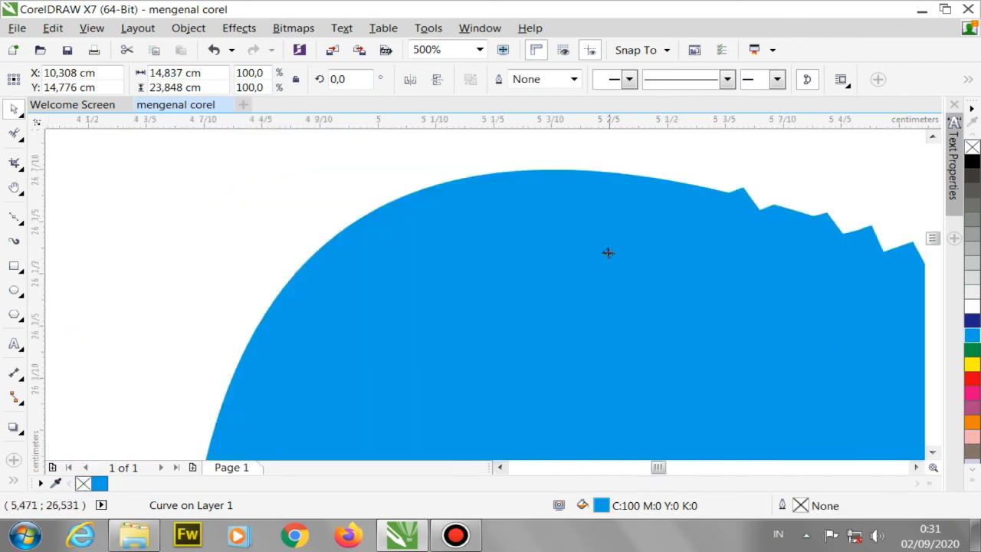
pyautogui.scroll(3, 633, 291)
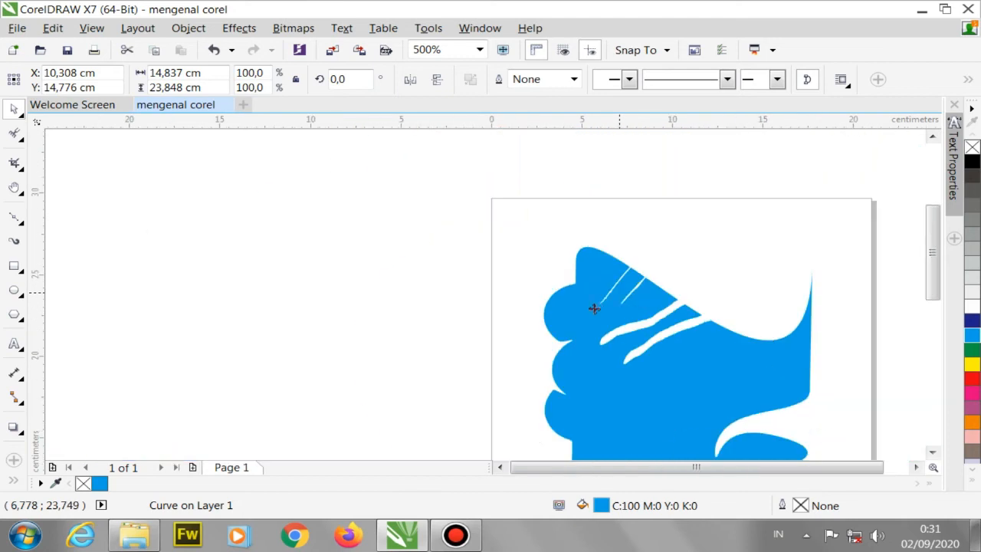
pyautogui.scroll(-2, 590, 307)
pyautogui.scroll(2, 590, 247)
pyautogui.scroll(-3, 587, 251)
pyautogui.scroll(3, 569, 267)
pyautogui.scroll(-3, 582, 281)
pyautogui.scroll(2, 545, 289)
pyautogui.scroll(-2, 545, 289)
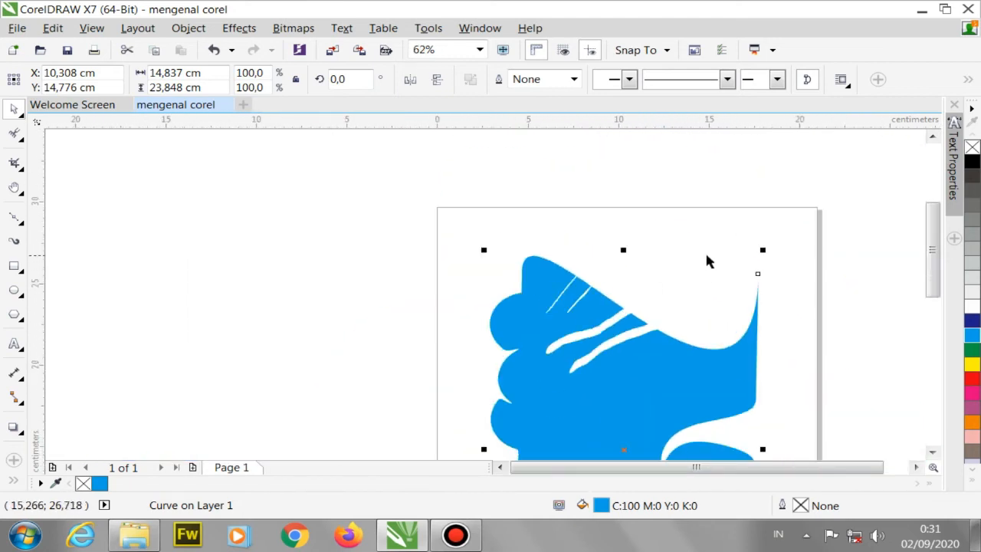
# - Crop the shape to an area of about 27.4 by 18.5 cm covering the page's upper part, cutting off the spirals below
pyautogui.click(15, 165)
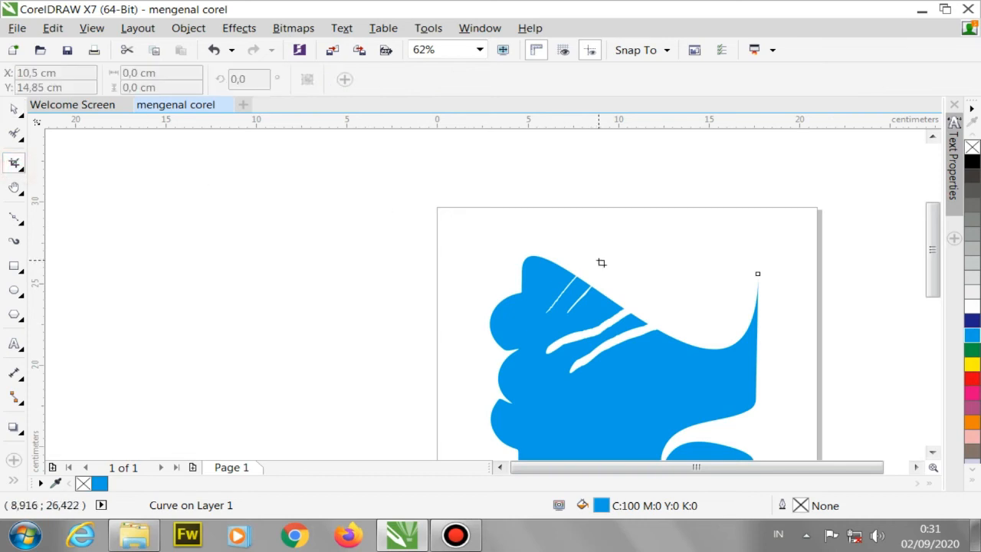
pyautogui.scroll(-2, 492, 245)
pyautogui.scroll(2, 582, 263)
pyautogui.scroll(-1, 591, 260)
pyautogui.scroll(1, 495, 296)
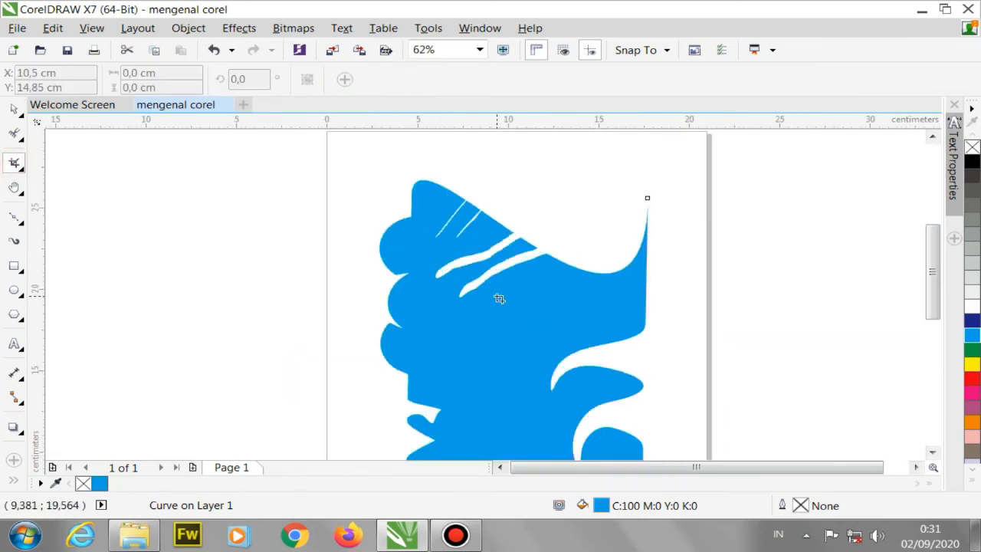
pyautogui.scroll(-1, 323, 147)
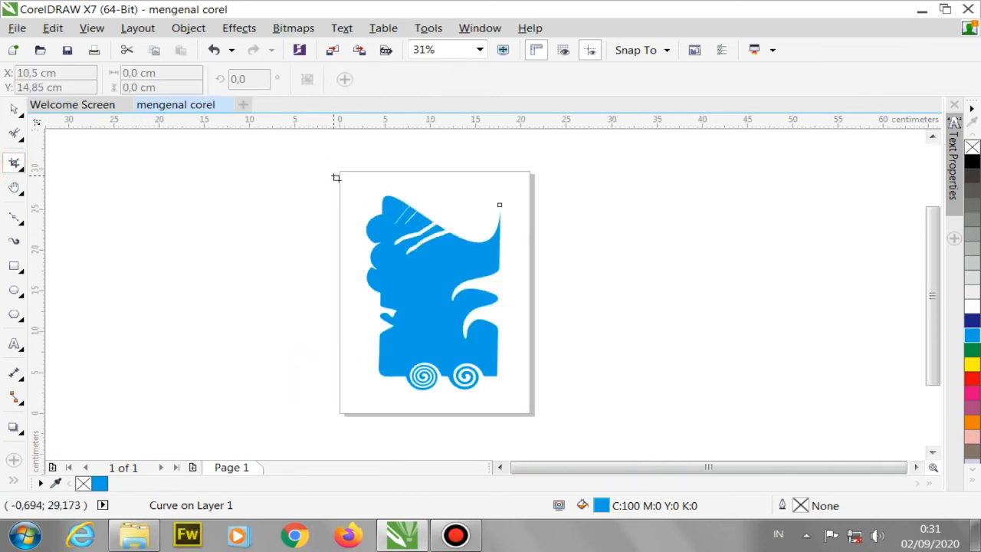
pyautogui.scroll(1, 427, 290)
pyautogui.scroll(-1, 405, 230)
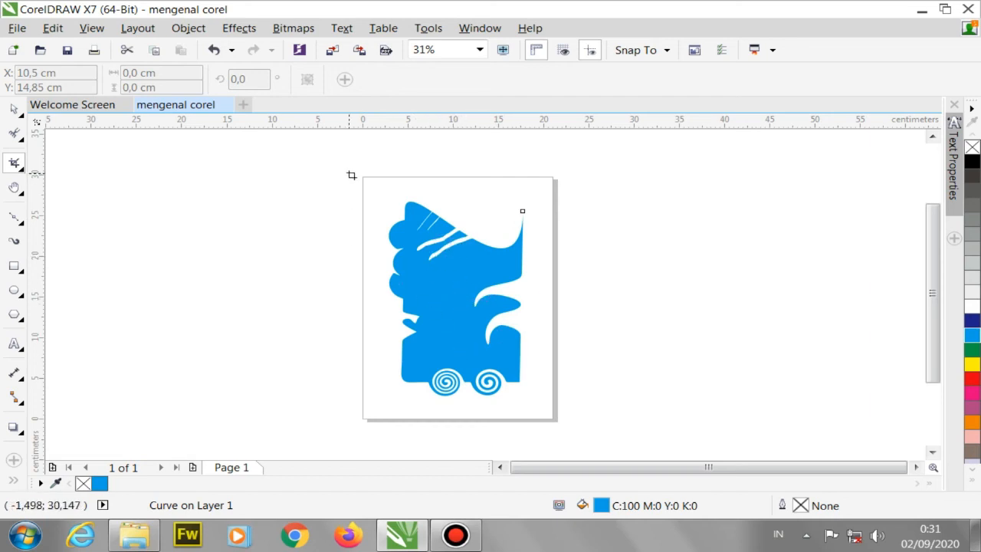
pyautogui.moveTo(351, 175); pyautogui.dragTo(597, 322)
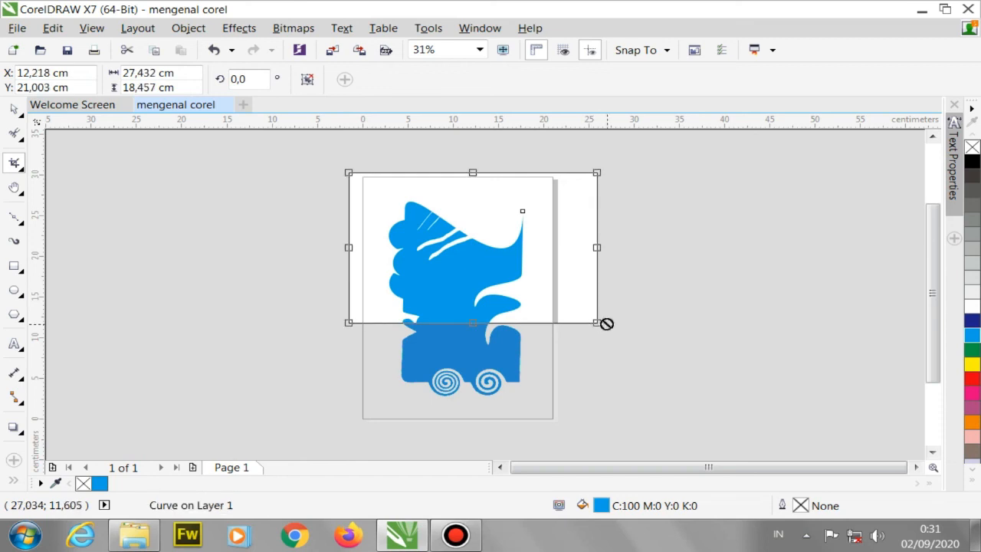
pyautogui.press('Return')
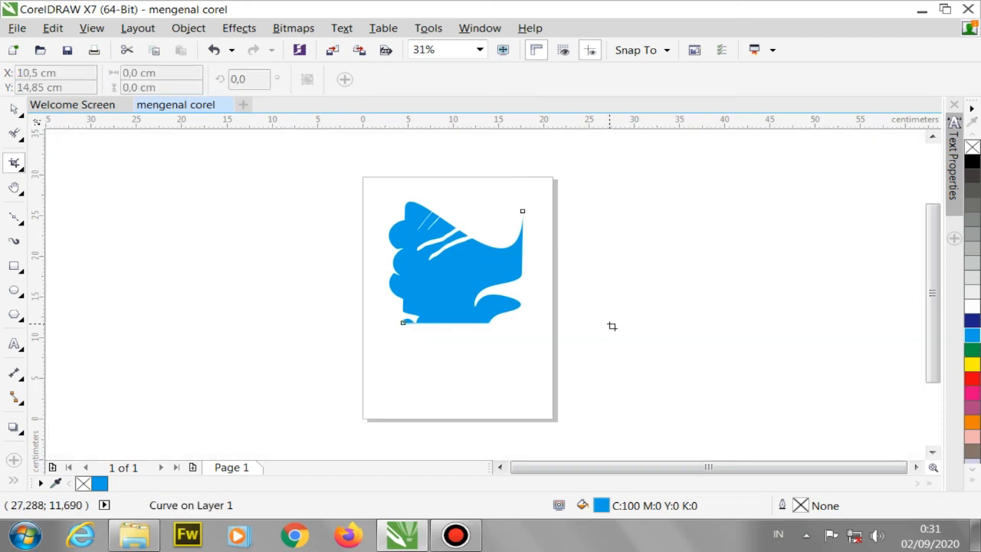
# - Examine the cropped shape and its straight lower edge
pyautogui.scroll(4, 543, 339)
pyautogui.scroll(-4, 548, 344)
pyautogui.scroll(4, 545, 350)
pyautogui.scroll(-4, 488, 376)
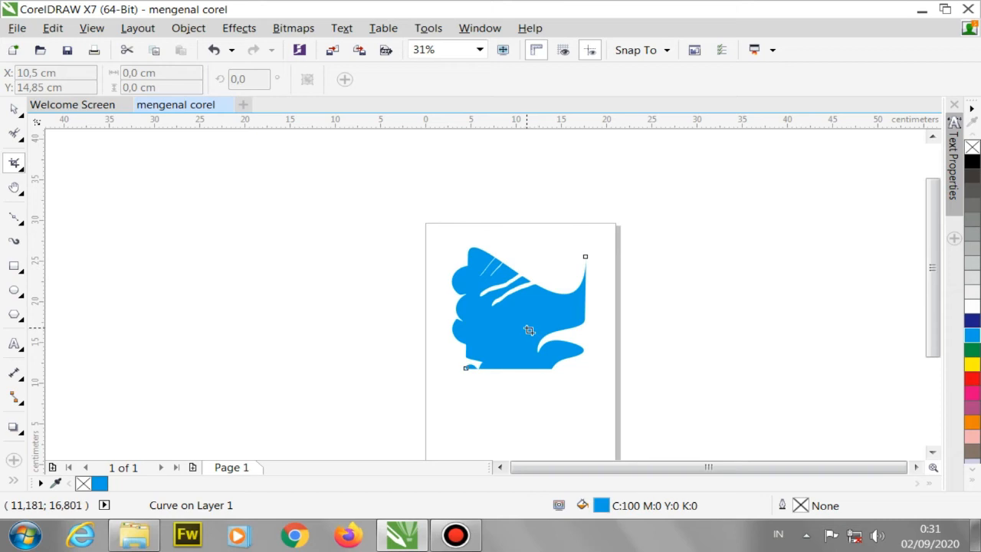
pyautogui.scroll(4, 529, 329)
pyautogui.scroll(-4, 536, 311)
pyautogui.scroll(-3, 537, 305)
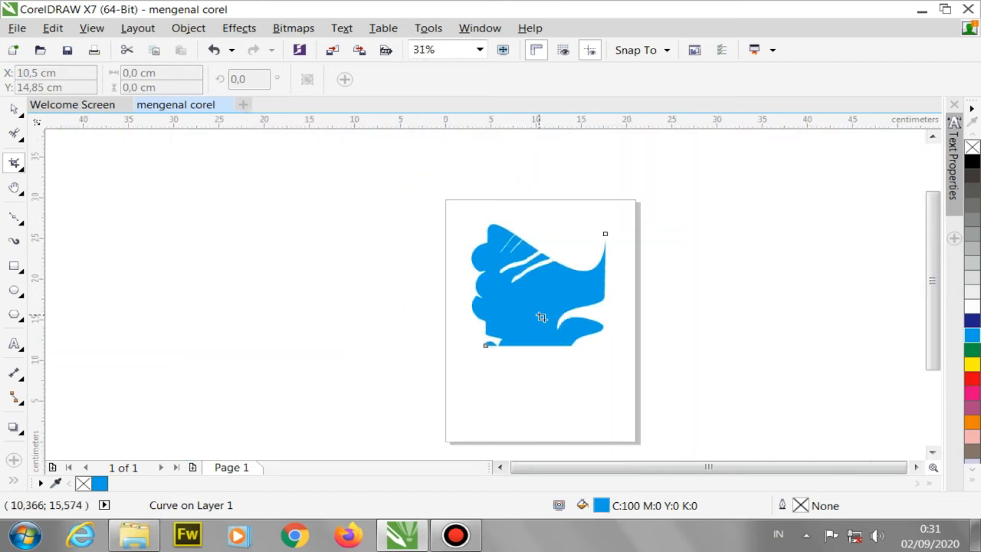
pyautogui.scroll(3, 541, 315)
pyautogui.scroll(-3, 547, 291)
pyautogui.scroll(2, 555, 314)
pyautogui.scroll(-2, 551, 304)
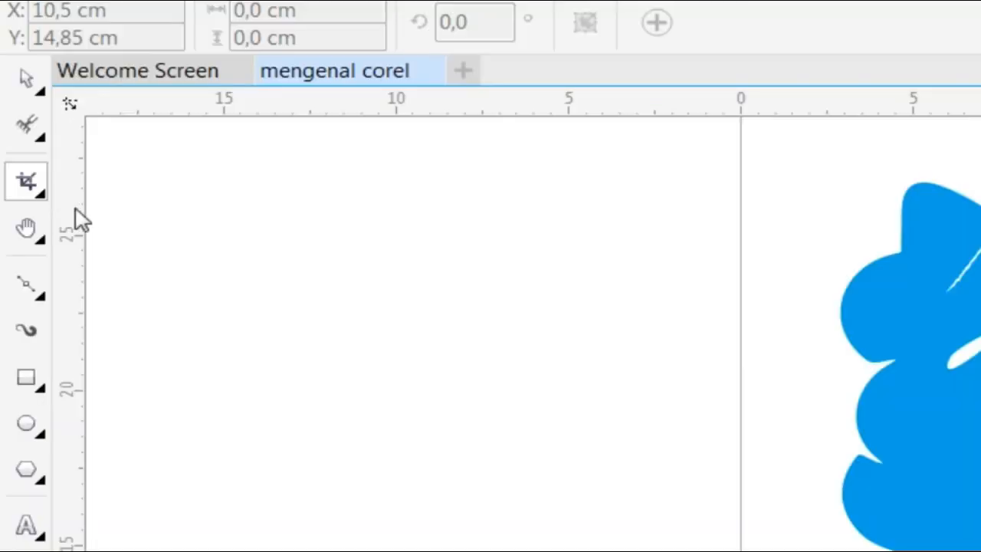
# - Switch to the Knife tool for cutting the cropped shape at the groove end on its upper edge
pyautogui.click(22, 169)
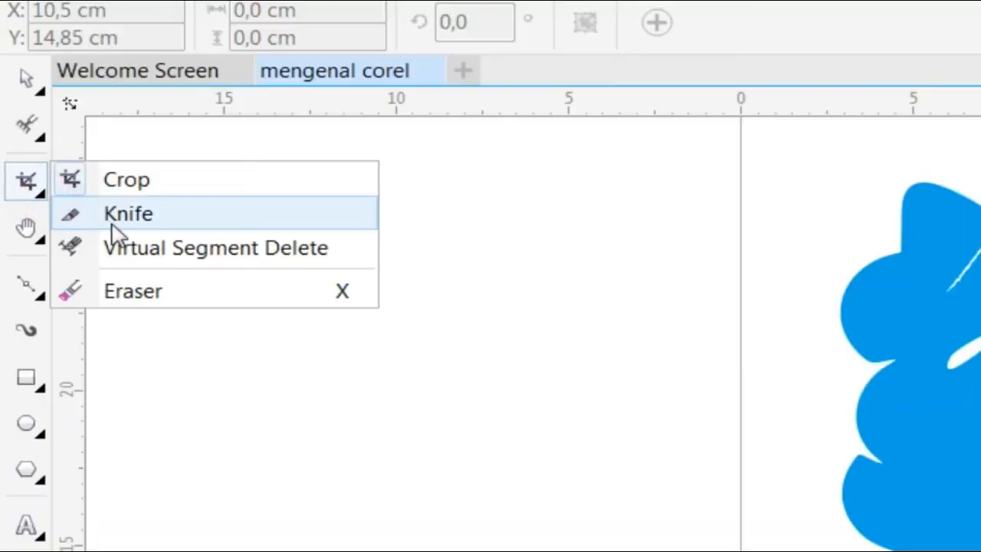
pyautogui.click(115, 217)
pyautogui.scroll(-1, 349, 311)
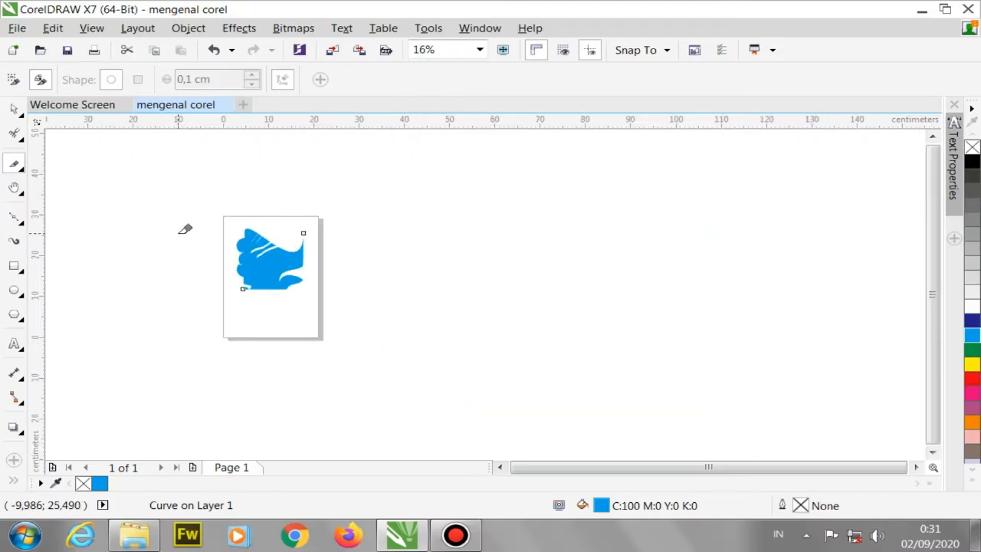
pyautogui.scroll(2, 295, 261)
pyautogui.scroll(-1, 433, 268)
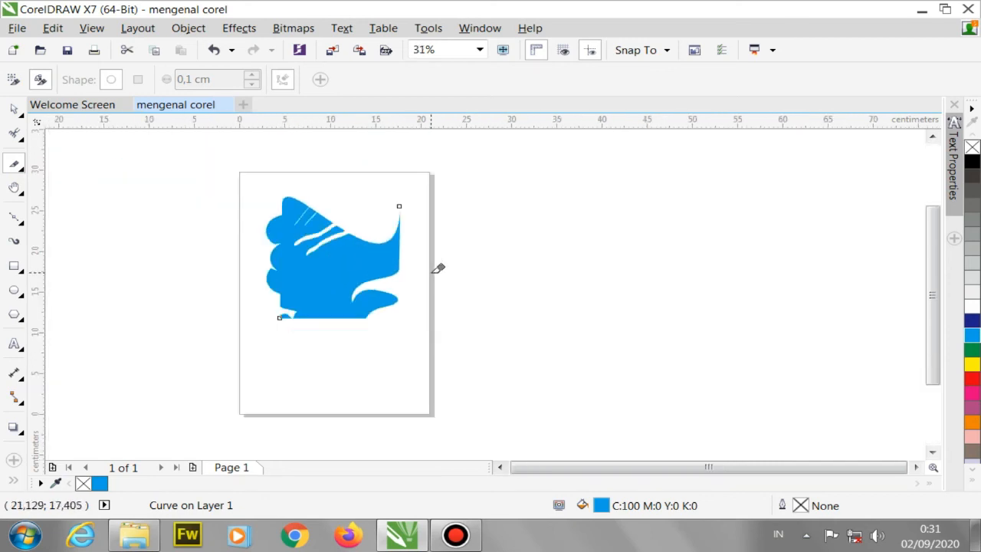
pyautogui.scroll(1, 363, 232)
pyautogui.scroll(-1, 410, 242)
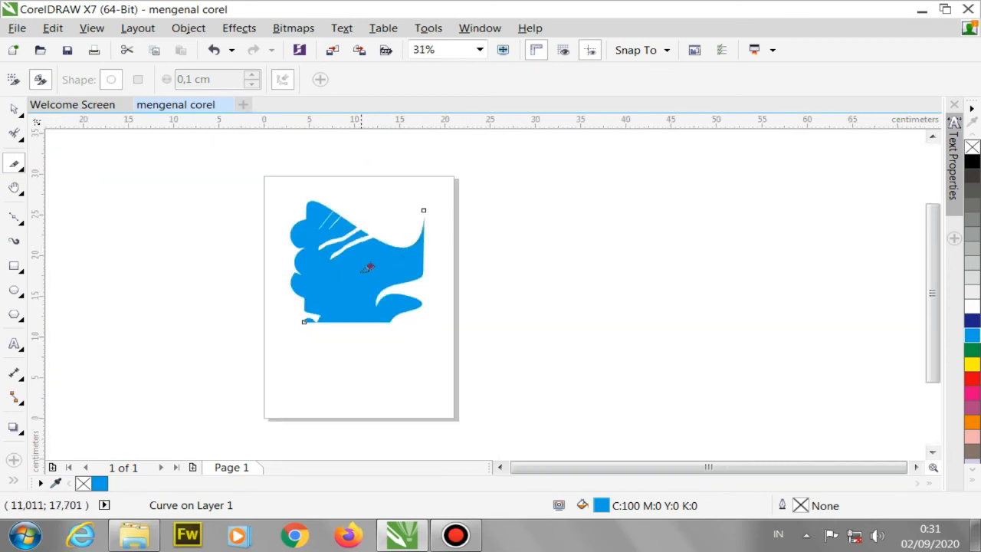
pyautogui.scroll(1, 360, 270)
pyautogui.scroll(-2, 404, 259)
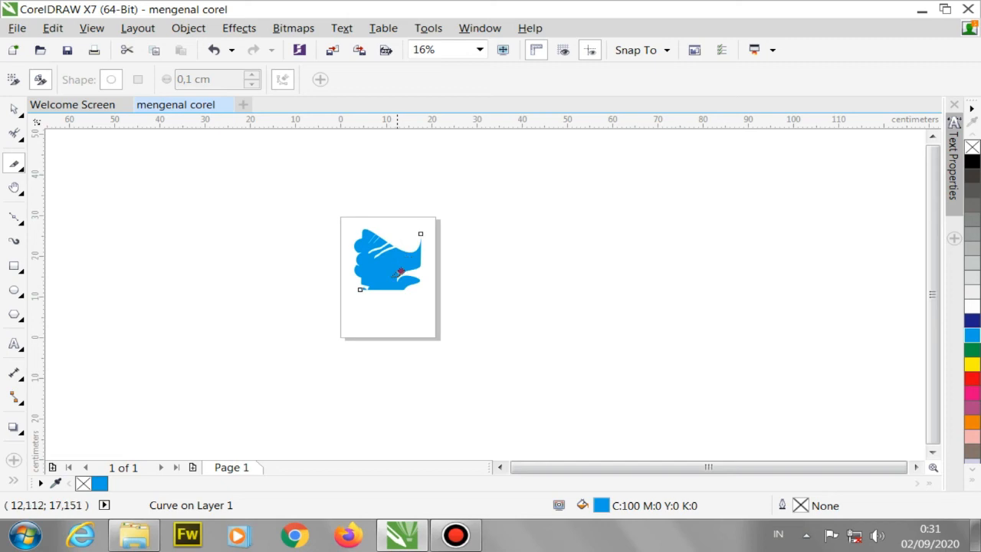
pyautogui.scroll(2, 386, 295)
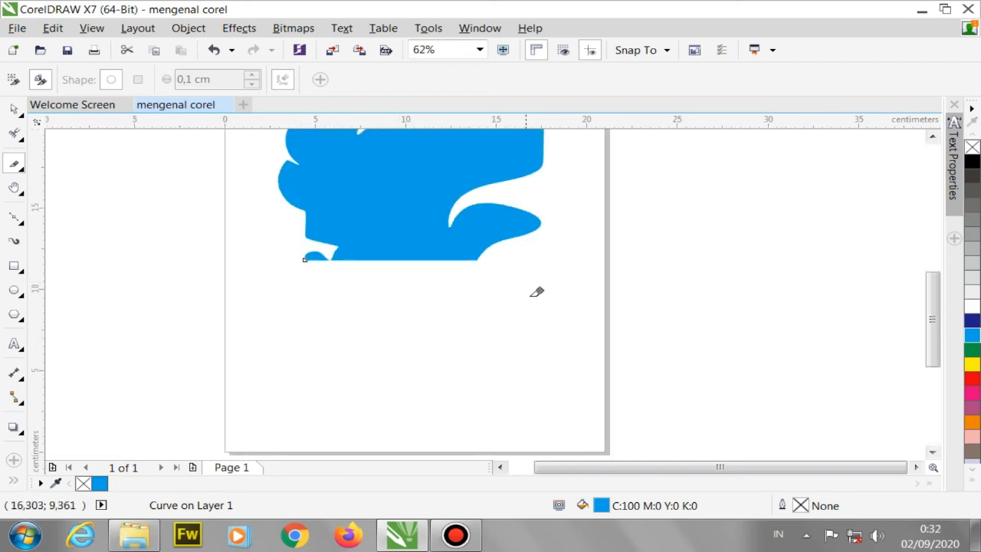
pyautogui.scroll(-1, 439, 323)
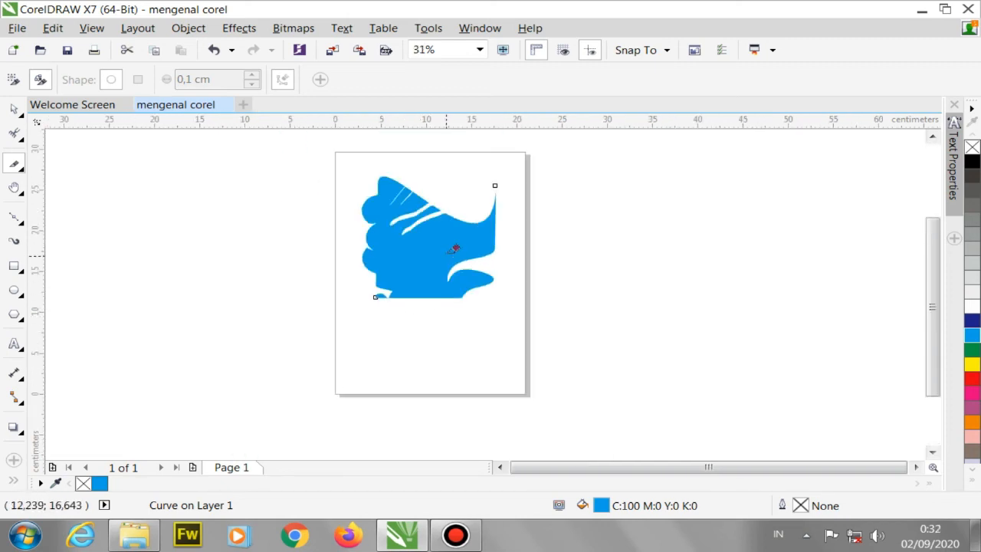
pyautogui.scroll(2, 444, 220)
pyautogui.scroll(-2, 444, 222)
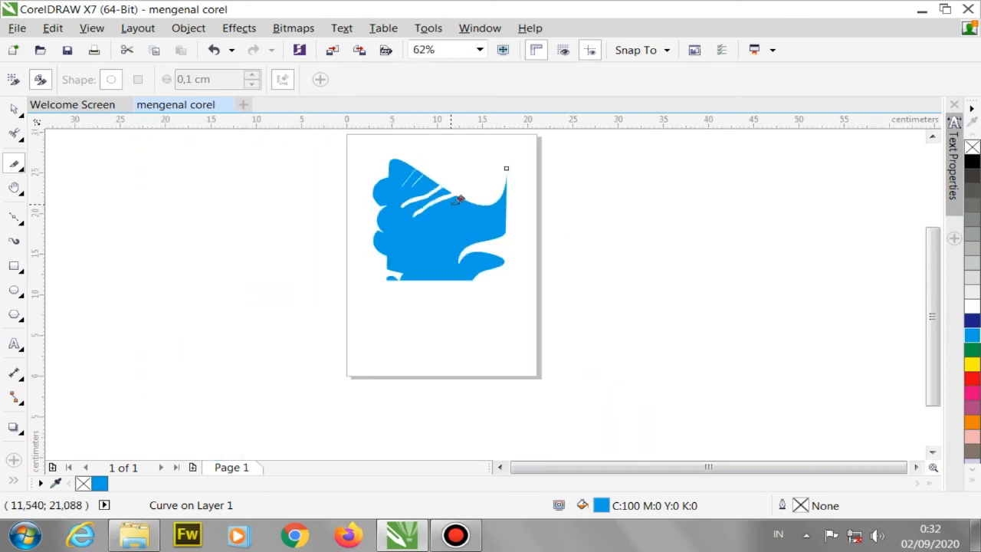
pyautogui.scroll(2, 556, 278)
pyautogui.scroll(-1, 549, 232)
pyautogui.scroll(1, 549, 231)
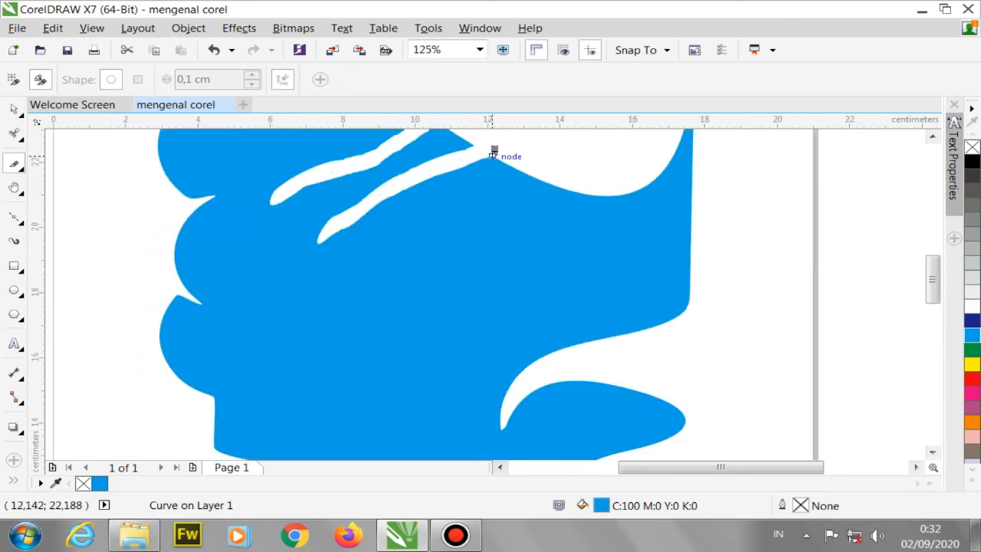
# - Try to slice the shape with the Knife from the groove-end node and the dip on its upper edge
pyautogui.moveTo(493, 155); pyautogui.dragTo(512, 190)
pyautogui.click(630, 191)
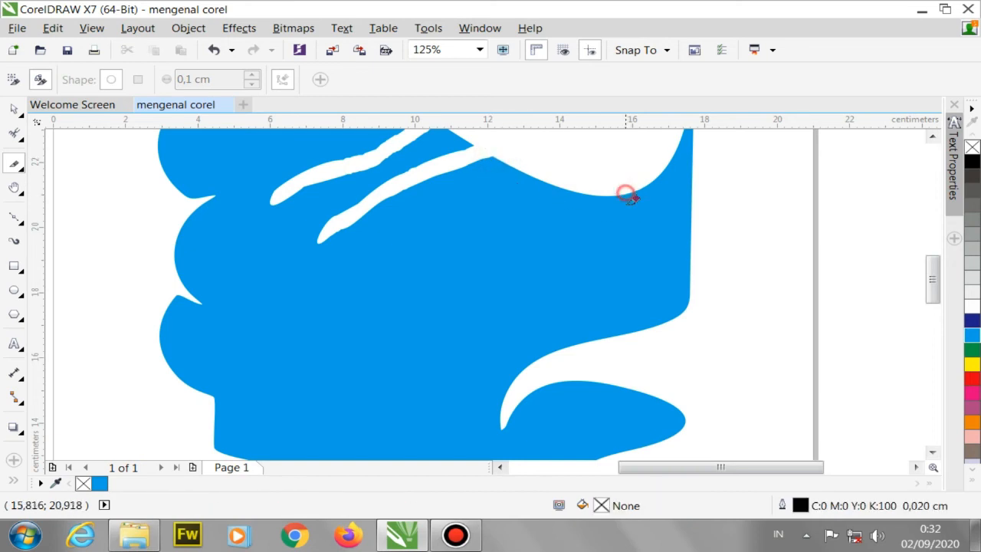
pyautogui.click(622, 194)
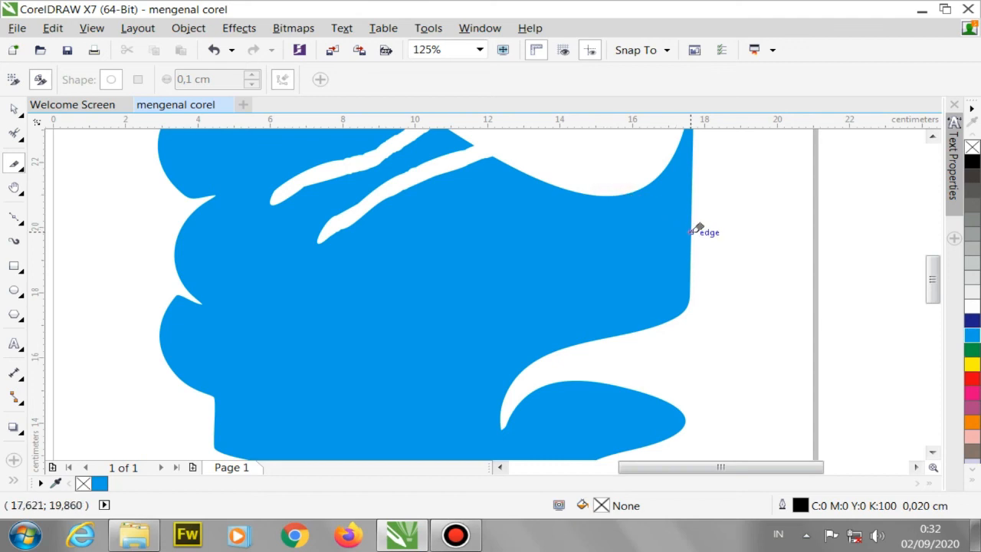
pyautogui.click(665, 321)
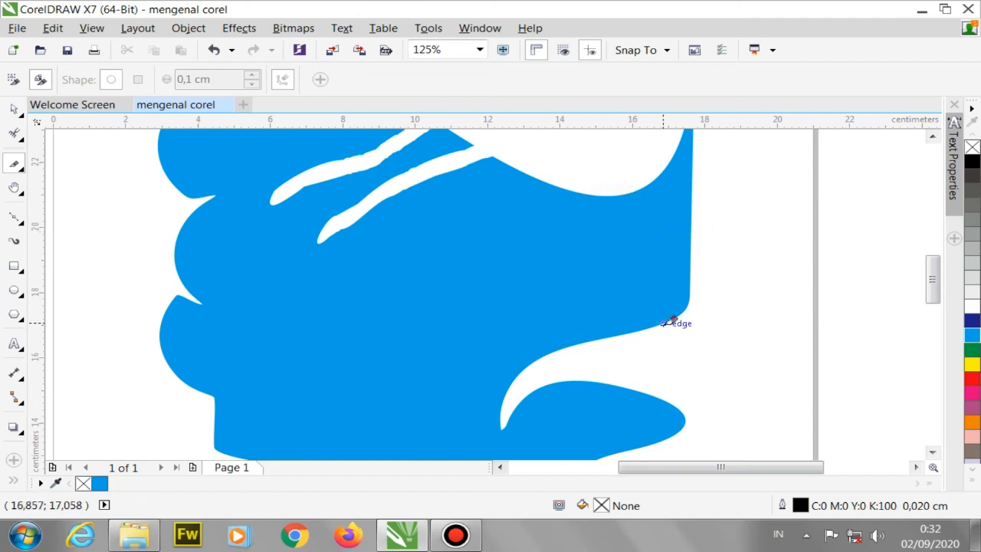
# - Slice the shape in two with a freehand Knife cut from the lowest left lobe to the curved dip in the upper edge
pyautogui.click(215, 306)
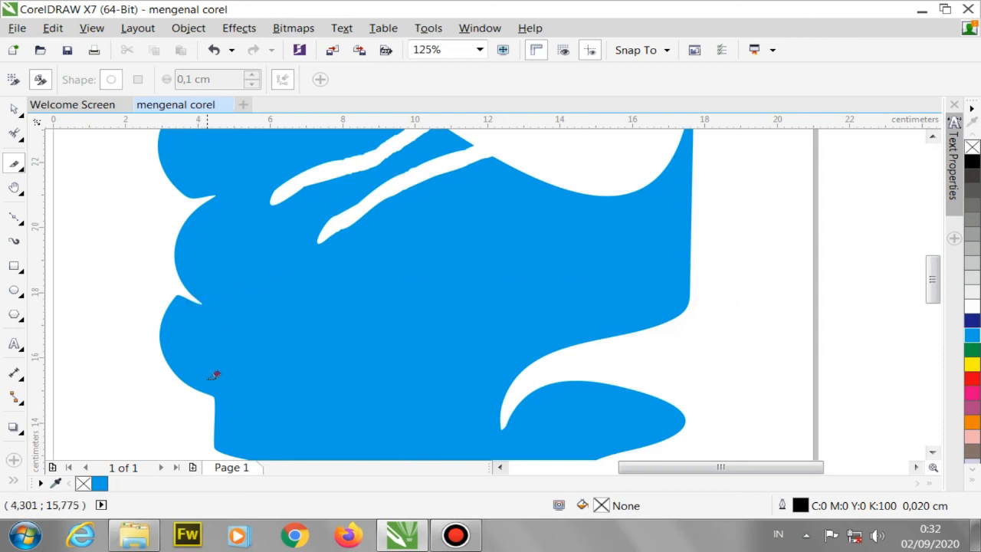
pyautogui.moveTo(192, 380)
pyautogui.mouseDown()
pyautogui.moveTo(443, 318)
pyautogui.moveTo(520, 278)
pyautogui.moveTo(563, 182)
pyautogui.mouseUp()
pyautogui.scroll(-3, 594, 226)
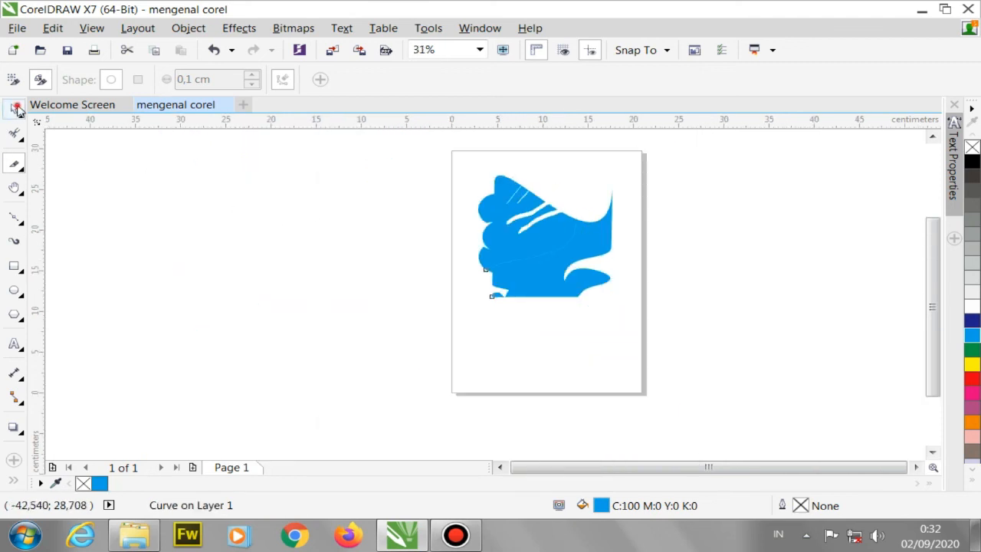
# - Separate the two cut pieces by moving the lower one down and to the right and the upper one upward
pyautogui.click(14, 109)
pyautogui.scroll(1, 537, 276)
pyautogui.scroll(1, 489, 235)
pyautogui.scroll(-2, 470, 284)
pyautogui.scroll(2, 475, 287)
pyautogui.scroll(-3, 475, 295)
pyautogui.scroll(3, 475, 297)
pyautogui.scroll(-2, 484, 291)
pyautogui.click(484, 296)
pyautogui.moveTo(506, 302); pyautogui.dragTo(534, 311)
pyautogui.moveTo(495, 253); pyautogui.dragTo(502, 217)
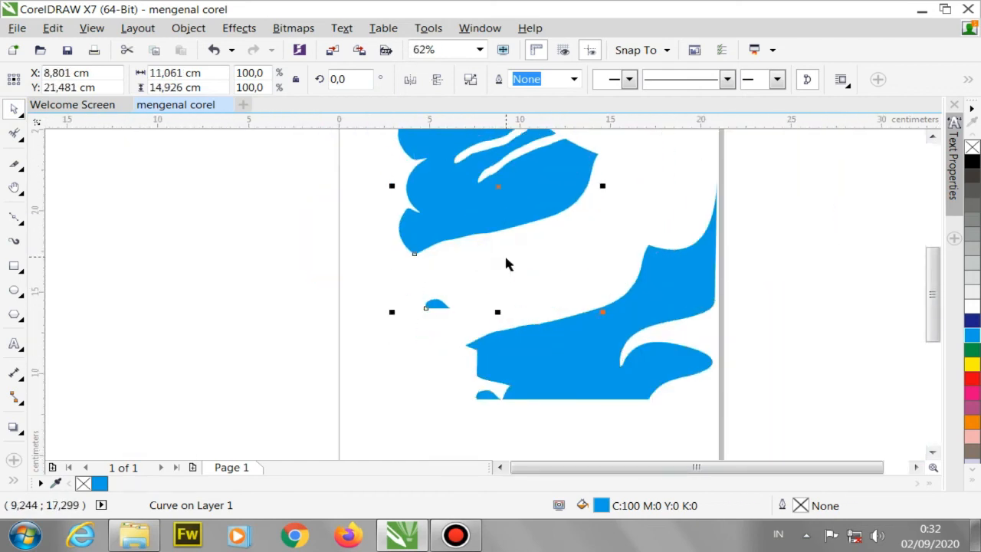
# - Move the upper cut piece down and to the left, and place the lower piece just beneath it with a narrow gap
pyautogui.moveTo(556, 376); pyautogui.dragTo(634, 338)
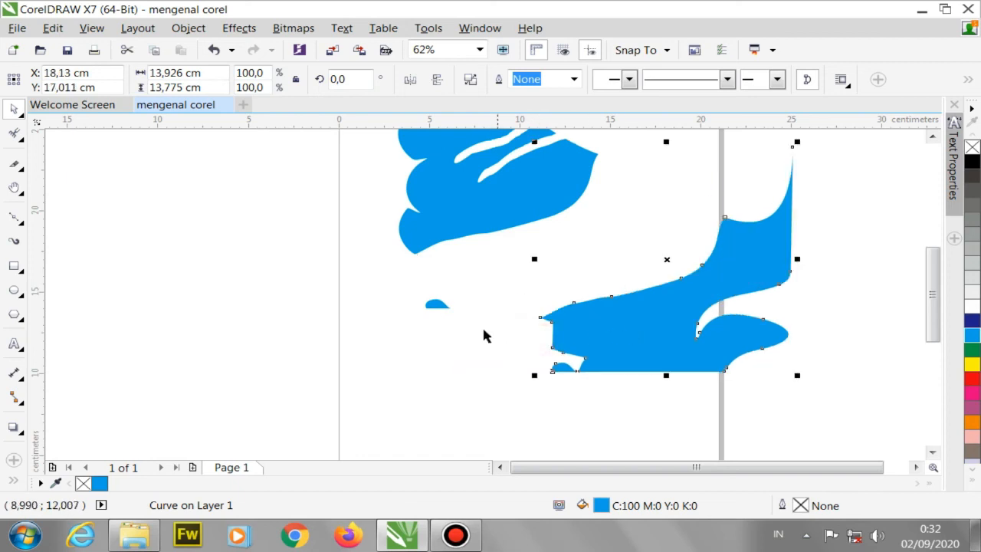
pyautogui.moveTo(442, 304); pyautogui.dragTo(443, 331)
pyautogui.moveTo(457, 231); pyautogui.dragTo(430, 240)
pyautogui.moveTo(662, 320); pyautogui.dragTo(525, 292)
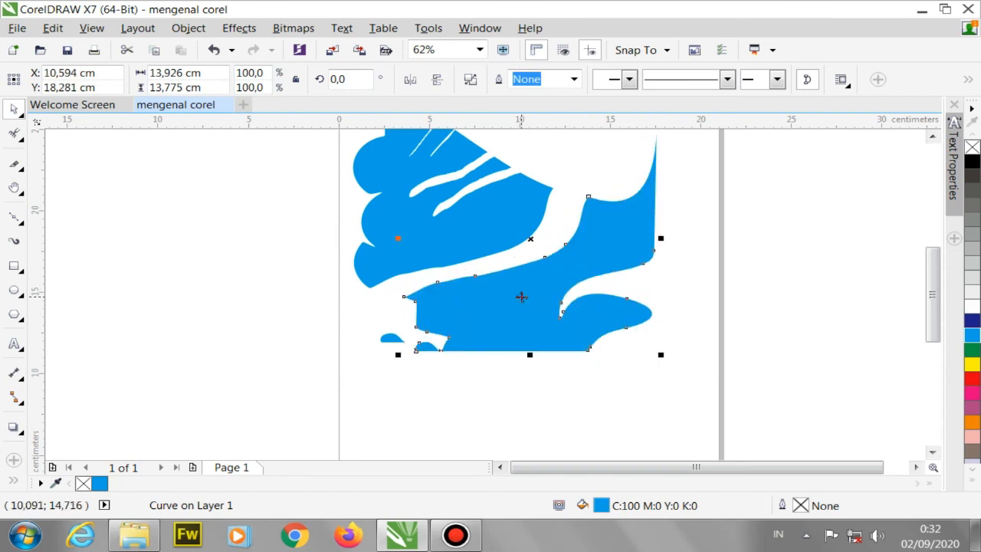
# - Examine the narrow gap between the two cut pieces both up close and at overview scale
pyautogui.scroll(-2, 519, 302)
pyautogui.scroll(2, 491, 268)
pyautogui.scroll(-1, 491, 269)
pyautogui.scroll(1, 541, 313)
pyautogui.scroll(-1, 541, 346)
pyautogui.scroll(2, 541, 338)
pyautogui.scroll(-2, 542, 336)
pyautogui.scroll(2, 539, 345)
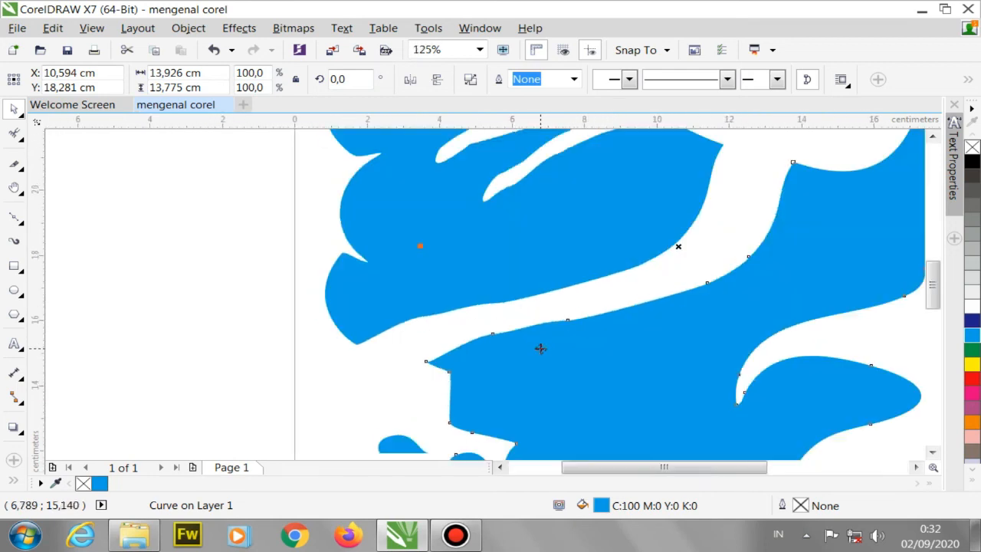
pyautogui.scroll(-2, 484, 348)
pyautogui.scroll(2, 486, 347)
pyautogui.scroll(-1, 488, 346)
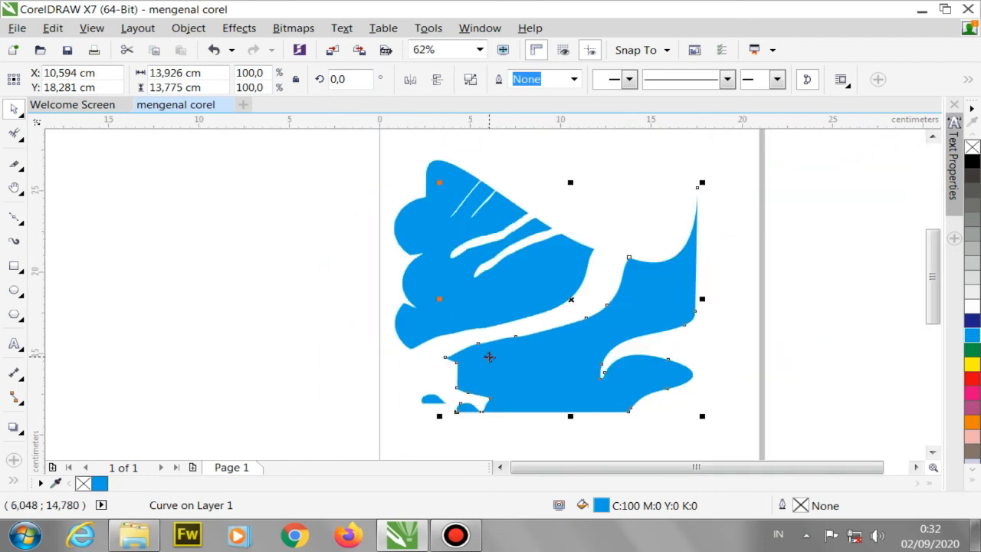
# - Widen the gap by shifting the upper piece up and placing the lower piece slightly farther right
pyautogui.moveTo(505, 376); pyautogui.dragTo(522, 416)
pyautogui.moveTo(478, 324); pyautogui.dragTo(492, 285)
pyautogui.moveTo(602, 394); pyautogui.dragTo(594, 329)
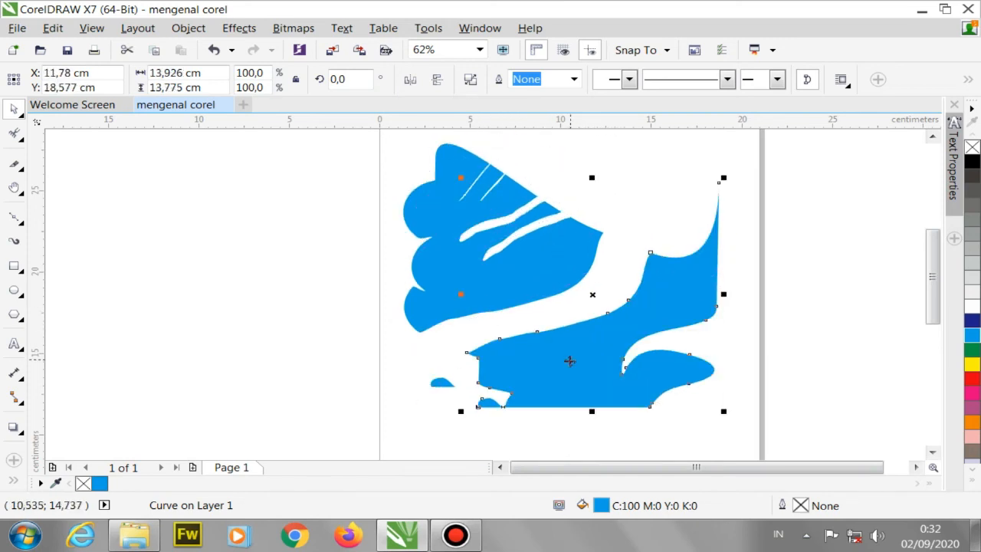
pyautogui.scroll(-3, 571, 382)
pyautogui.scroll(3, 567, 391)
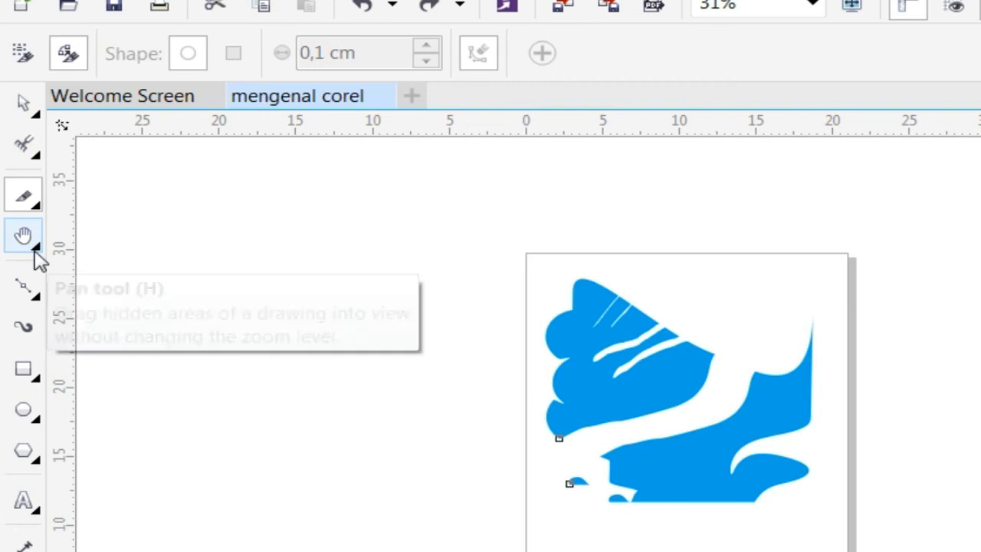
# - Switch to the Zoom tool and magnify the pointed tip of the upper piece by framing it with a zoom area
pyautogui.click(20, 195)
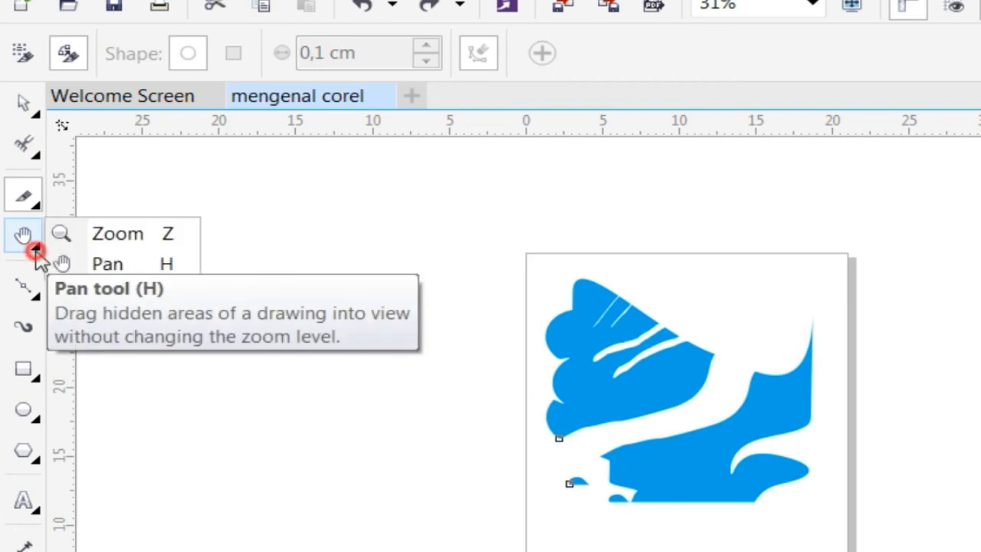
pyautogui.click(120, 242)
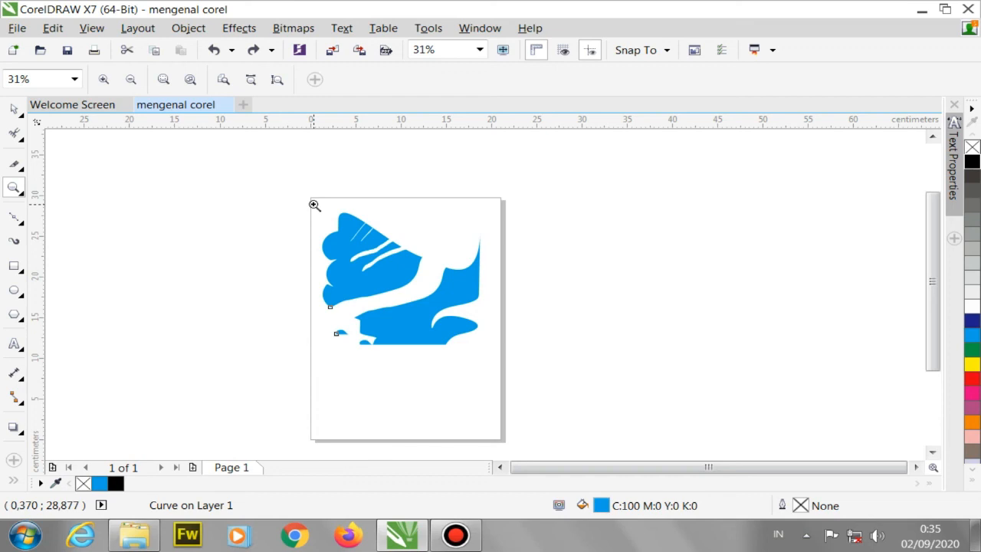
pyautogui.moveTo(314, 205); pyautogui.dragTo(399, 238)
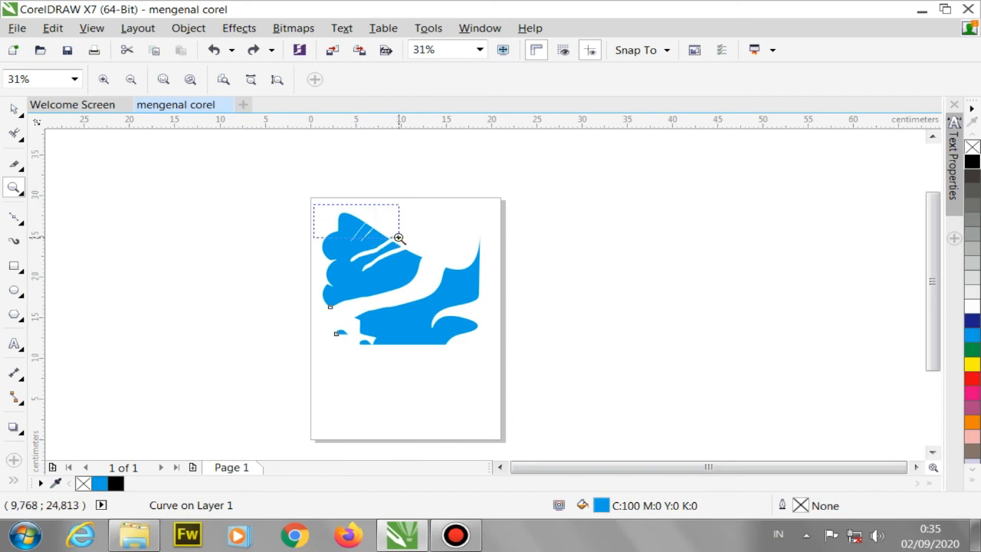
pyautogui.moveTo(399, 237); pyautogui.dragTo(399, 237)
pyautogui.scroll(-3, 378, 241)
pyautogui.scroll(3, 374, 241)
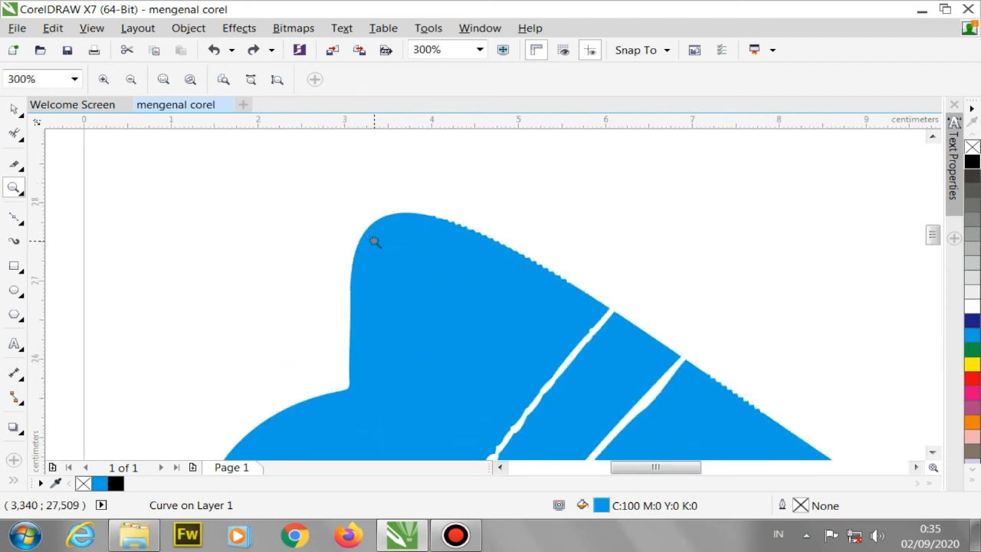
pyautogui.scroll(-3, 375, 242)
pyautogui.moveTo(319, 205); pyautogui.dragTo(458, 276)
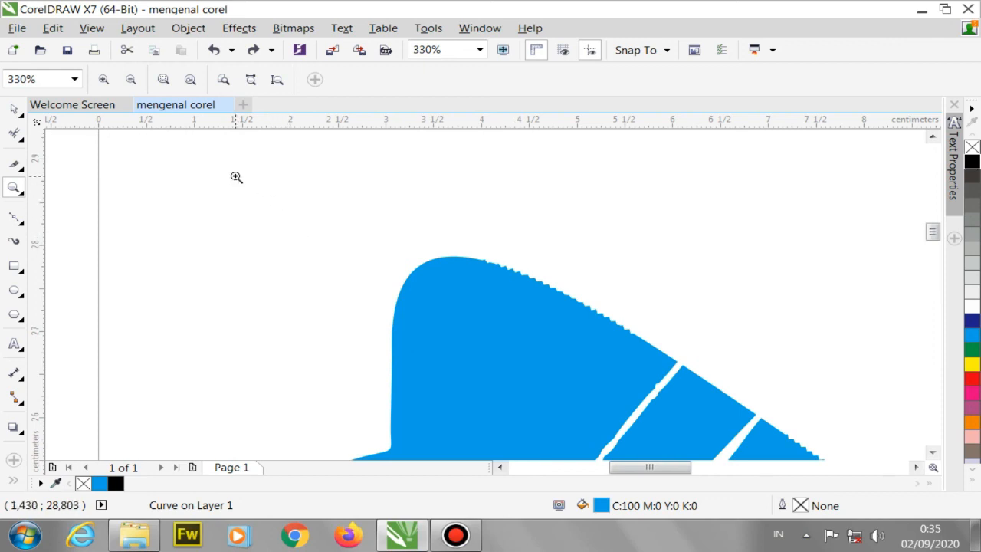
# - Magnify areas around the thin slits and grooves of the upper piece, finishing with the whole page in view
pyautogui.moveTo(236, 177); pyautogui.dragTo(778, 391)
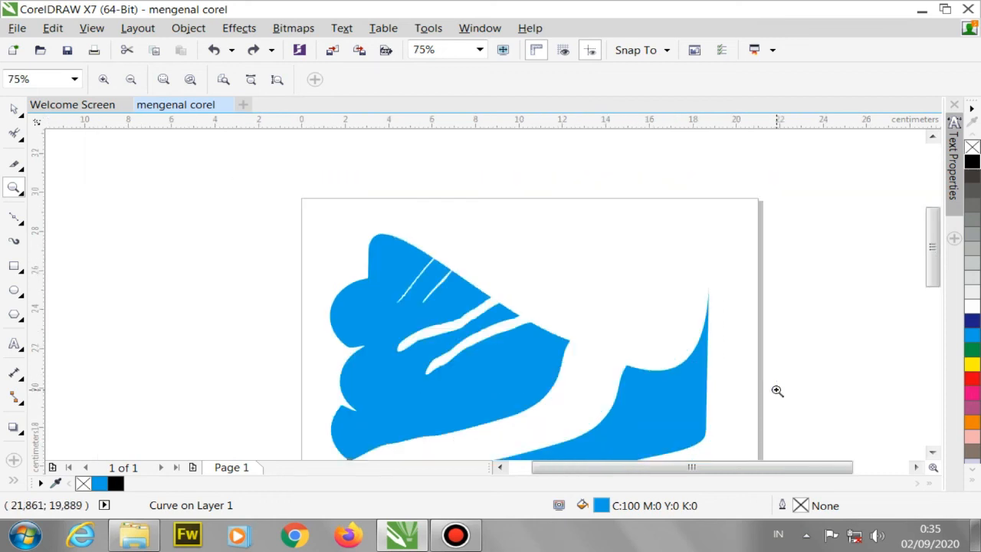
pyautogui.moveTo(330, 215); pyautogui.dragTo(529, 304)
pyautogui.moveTo(382, 242); pyautogui.dragTo(521, 317)
pyautogui.moveTo(440, 266); pyautogui.dragTo(495, 295)
pyautogui.moveTo(329, 232); pyautogui.dragTo(600, 371)
pyautogui.moveTo(498, 236); pyautogui.dragTo(180, 382)
pyautogui.moveTo(519, 263); pyautogui.dragTo(368, 327)
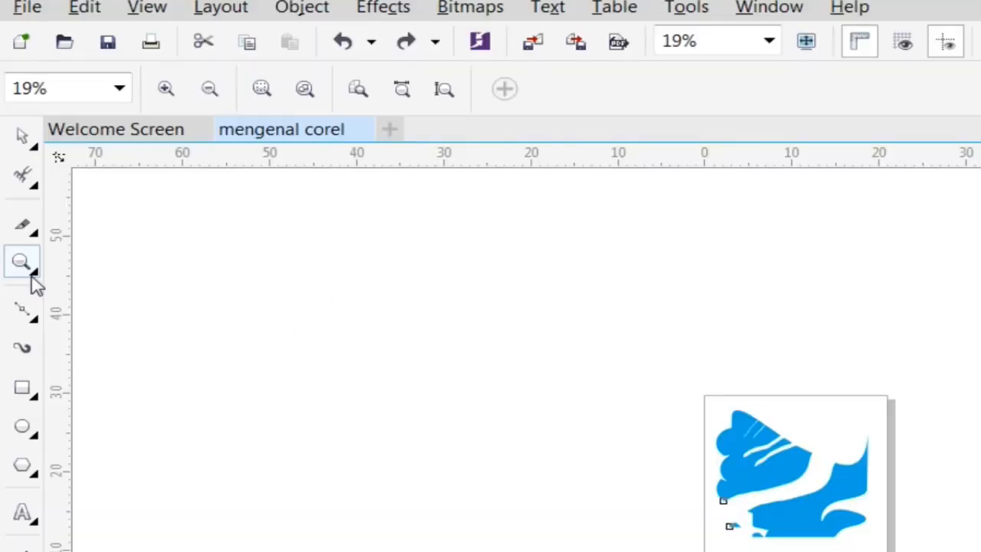
# - Switch to the Pan tool and shift the view of the page in several directions at 19% zoom
pyautogui.click(20, 194)
pyautogui.click(105, 288)
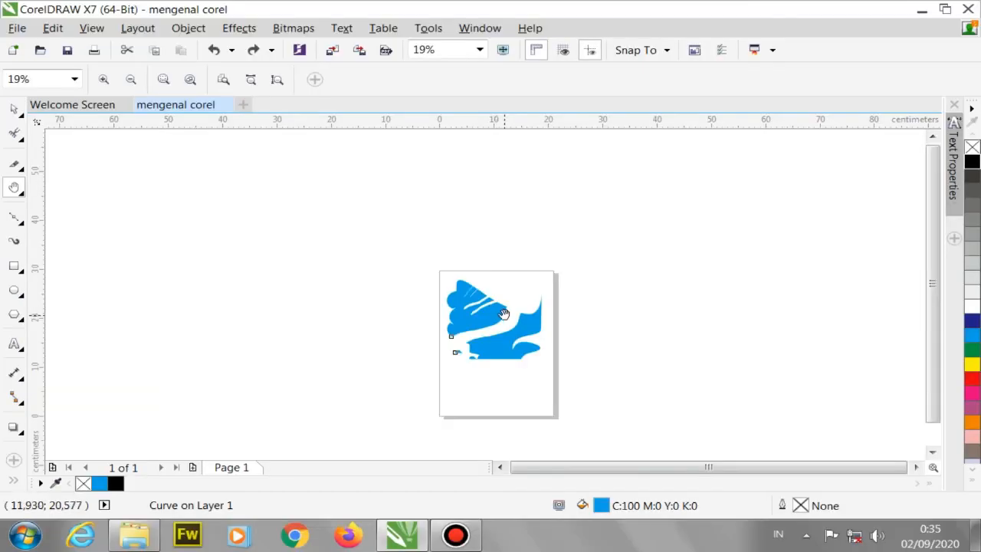
pyautogui.moveTo(504, 314); pyautogui.dragTo(429, 299)
pyautogui.moveTo(420, 350); pyautogui.dragTo(421, 311)
pyautogui.moveTo(422, 252); pyautogui.dragTo(424, 317)
pyautogui.moveTo(401, 266); pyautogui.dragTo(428, 293)
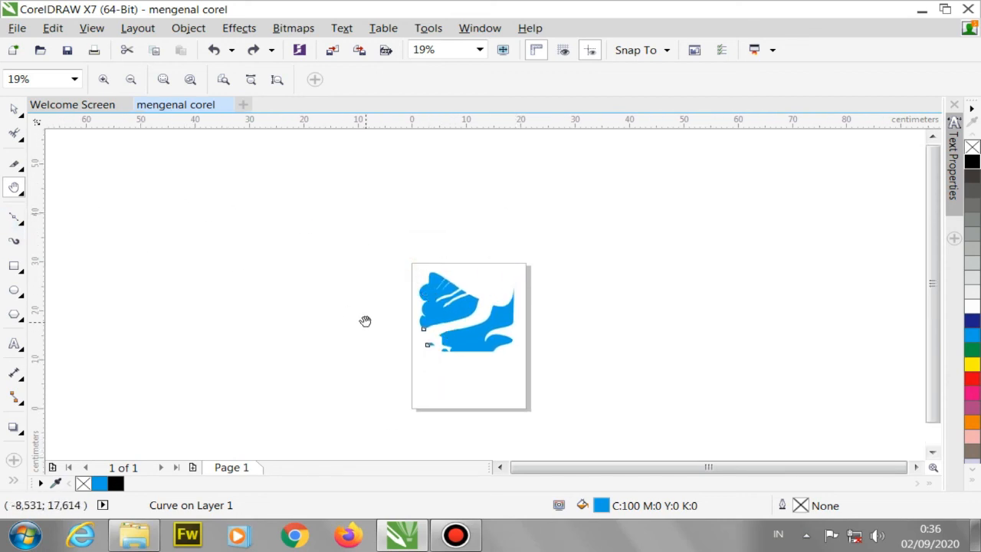
# - Return to the Zoom tool and inspect the cut pieces by repeatedly magnifying and reducing the view around different spots
pyautogui.click(22, 196)
pyautogui.click(38, 189)
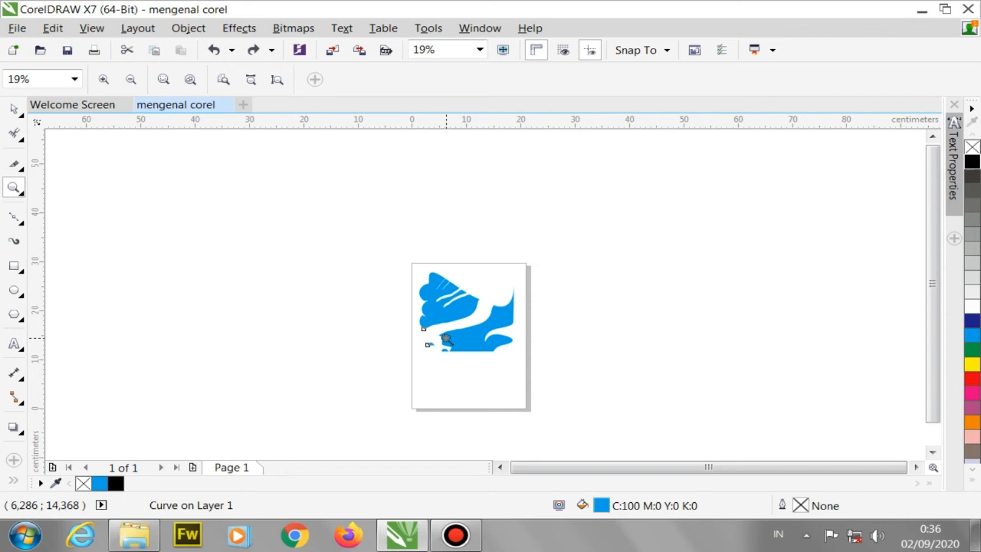
pyautogui.scroll(4, 446, 339)
pyautogui.scroll(-4, 446, 339)
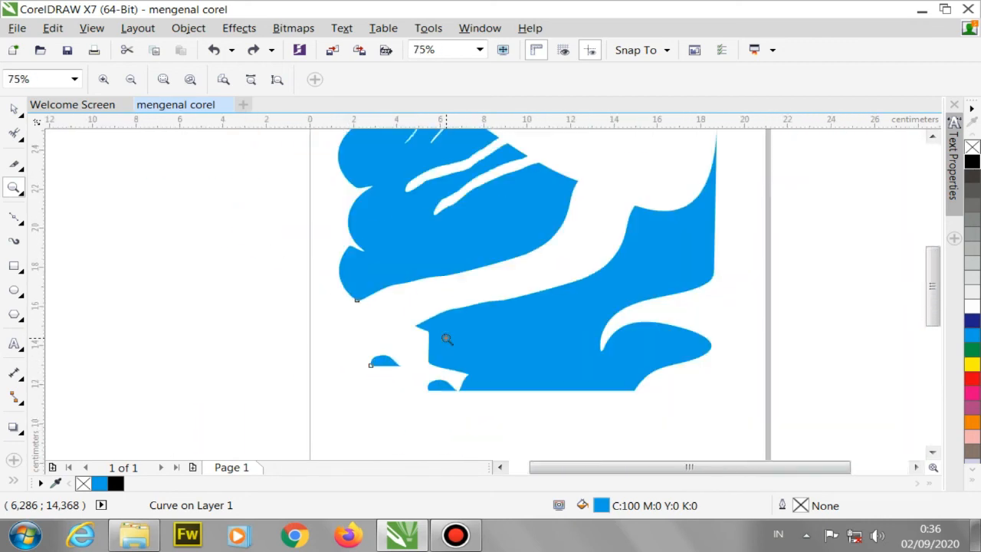
pyautogui.scroll(4, 446, 339)
pyautogui.scroll(-4, 446, 339)
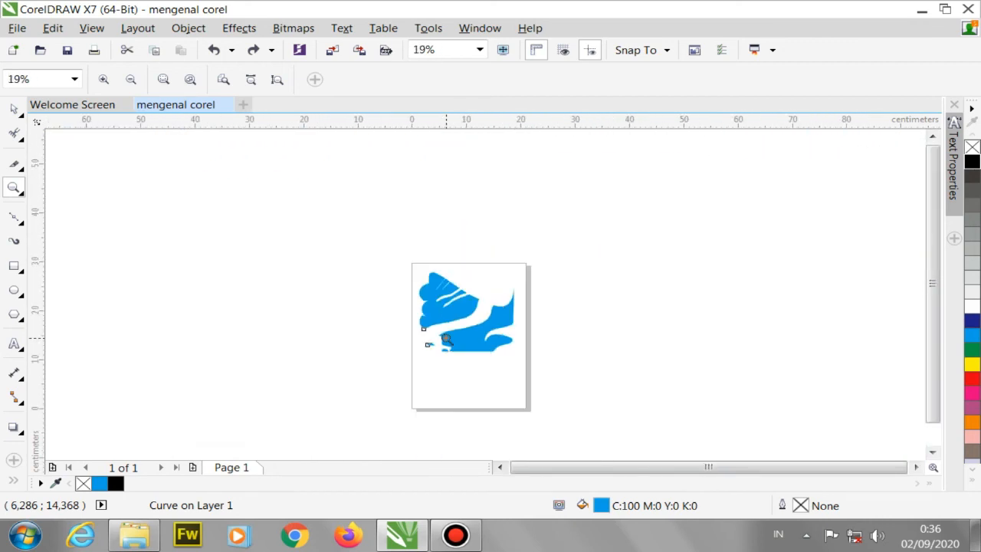
pyautogui.scroll(5, 444, 339)
pyautogui.scroll(-4, 445, 340)
pyautogui.scroll(5, 443, 348)
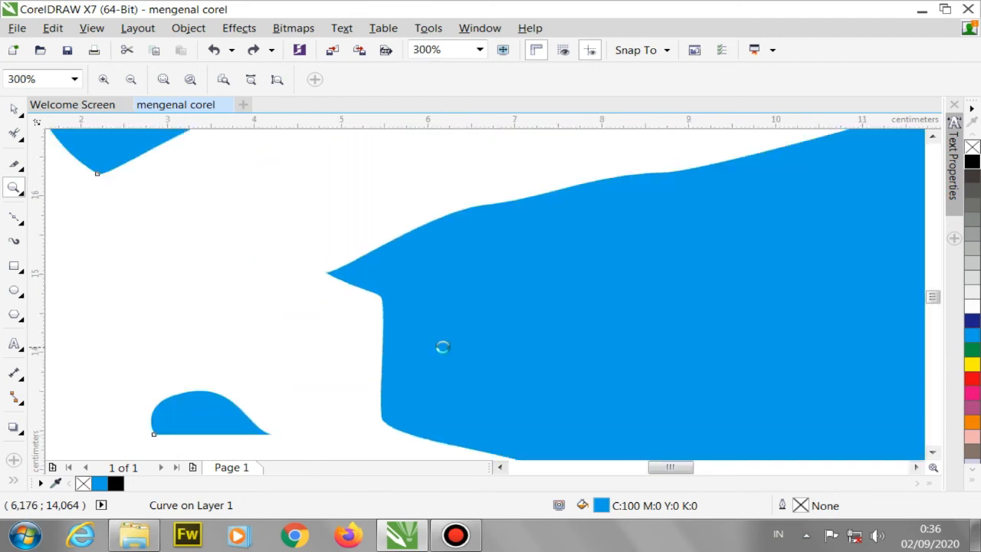
pyautogui.scroll(-5, 443, 348)
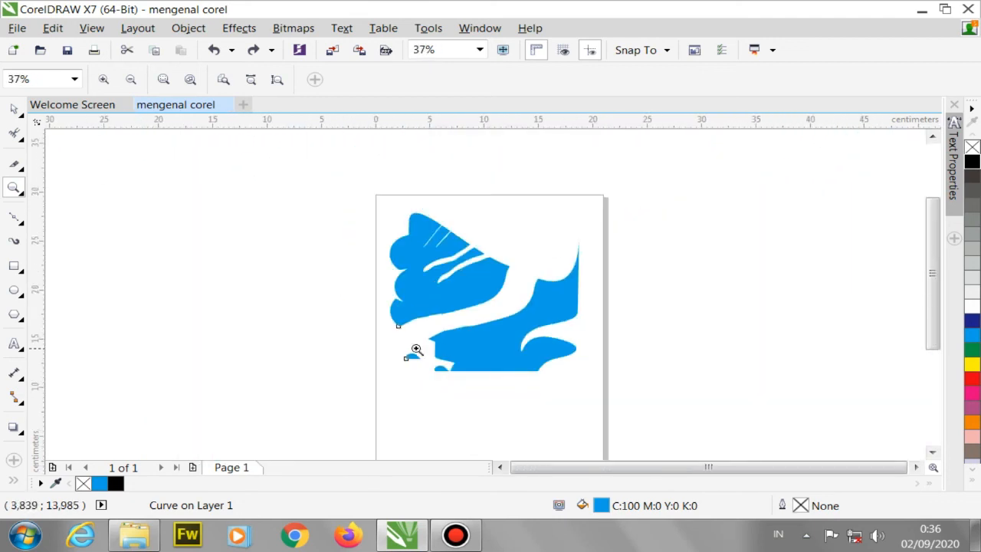
pyautogui.scroll(4, 400, 337)
pyautogui.scroll(-4, 400, 337)
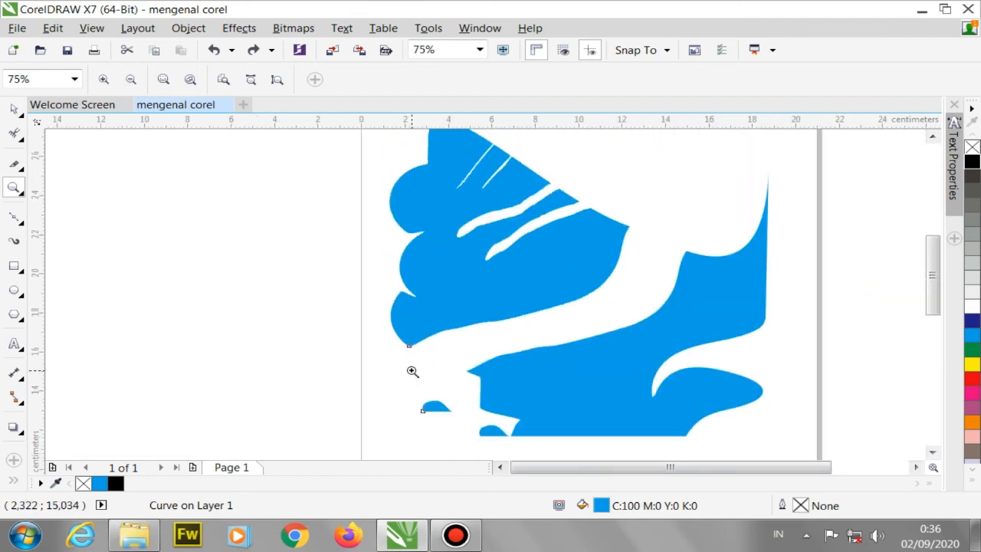
pyautogui.scroll(4, 424, 244)
pyautogui.scroll(-4, 426, 246)
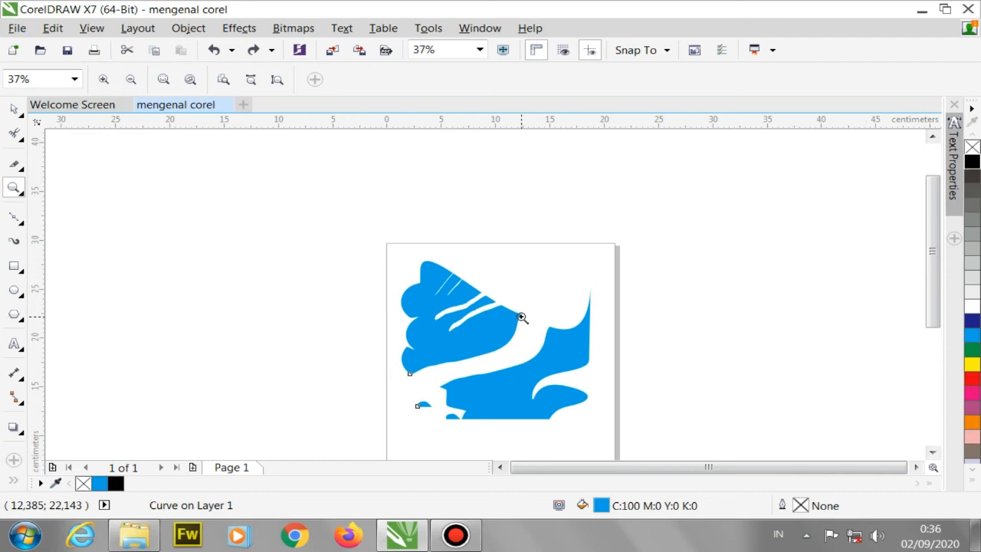
pyautogui.scroll(5, 521, 318)
pyautogui.scroll(-6, 522, 317)
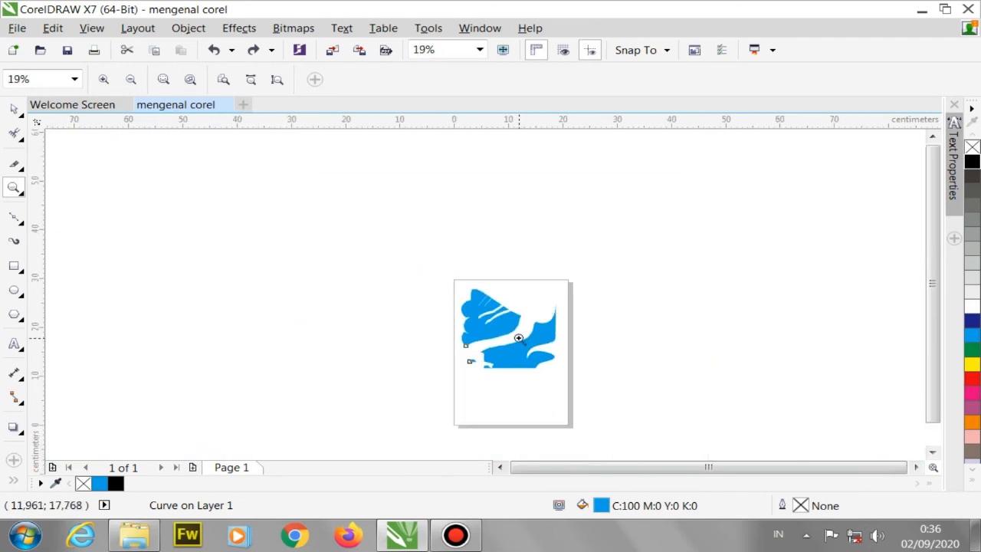
pyautogui.scroll(5, 554, 324)
pyautogui.scroll(-3, 556, 325)
pyautogui.scroll(4, 544, 329)
pyautogui.scroll(-4, 547, 328)
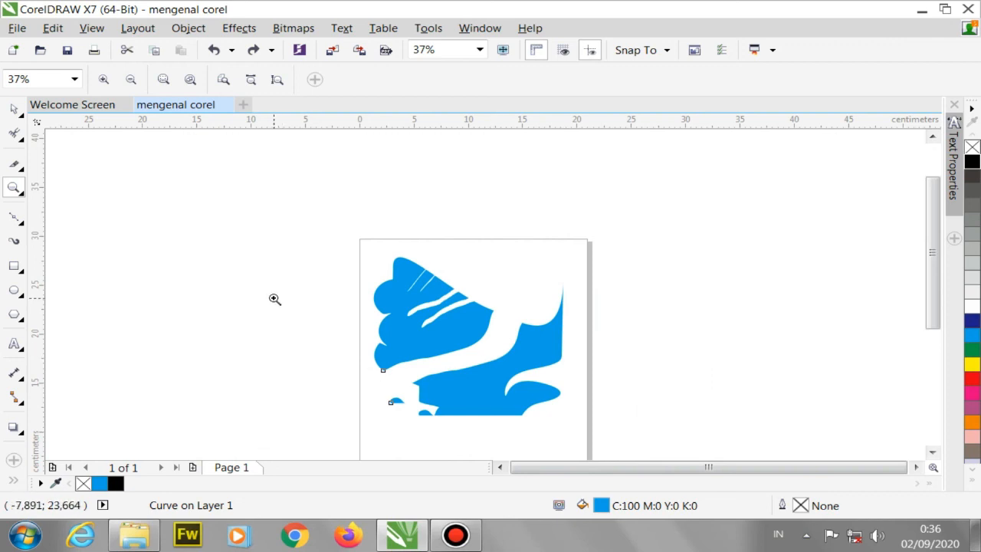